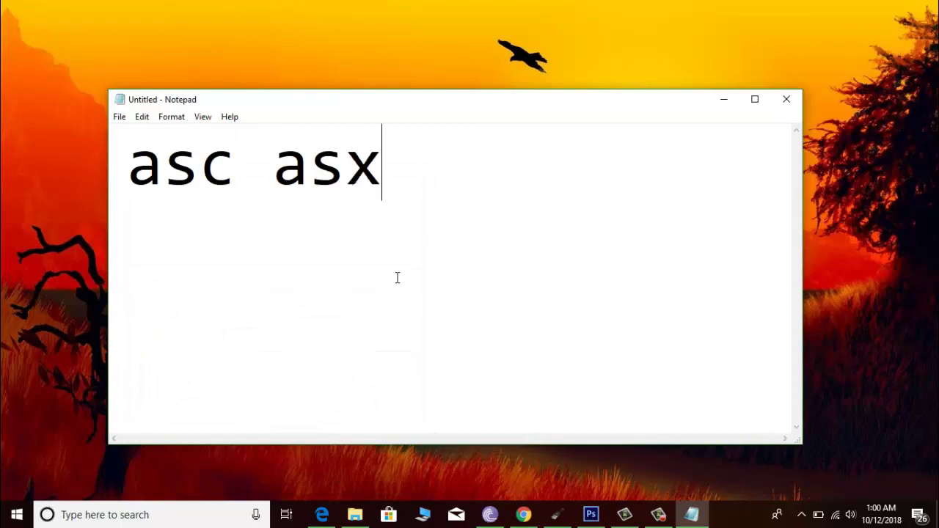
Step: Complete the greeting as "asc asxaabeey" and write "maanta waxaan rabaa" on the second line of the note
text(maa)
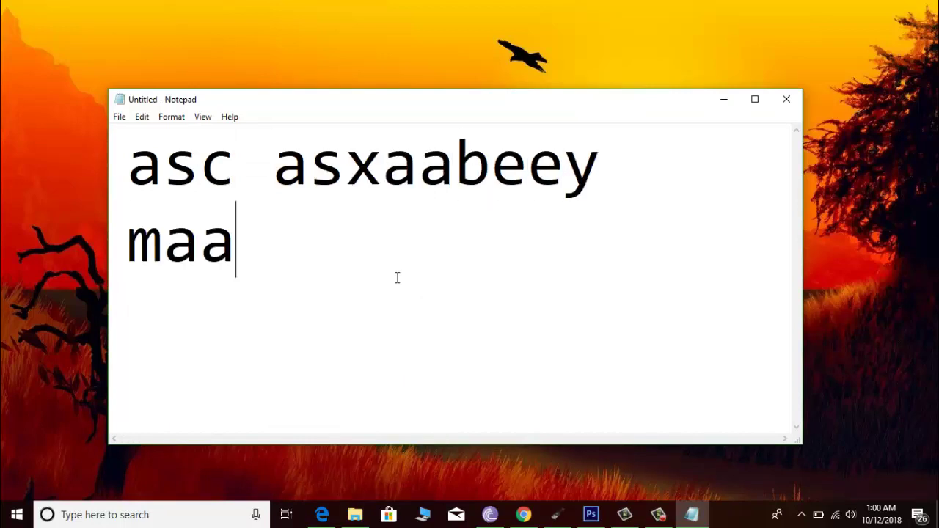
text(nta waxaan raba)
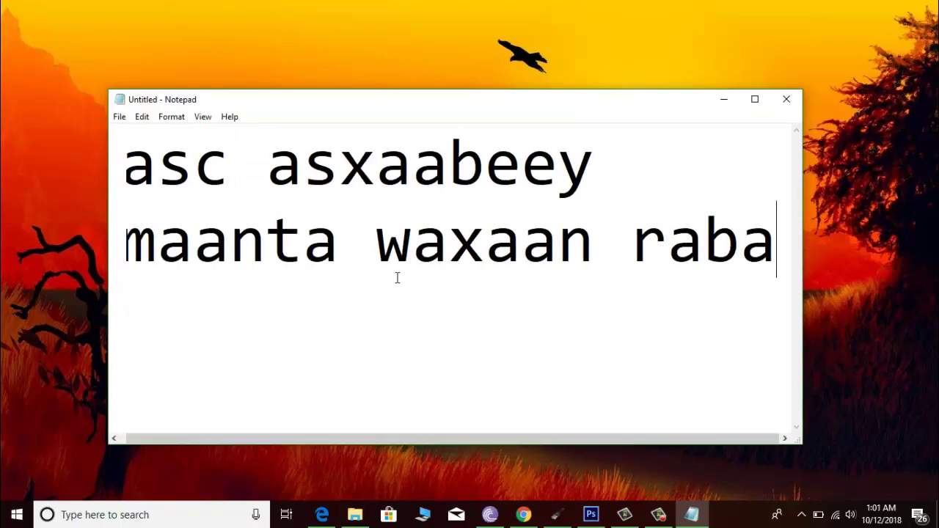
key(Return)
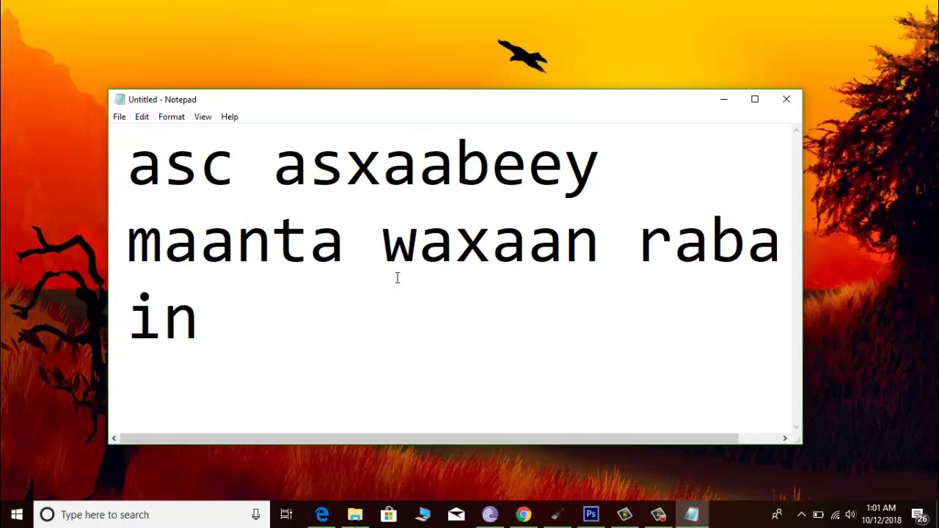
Step: Maximize the note window and write "in aan idin tuso software" as the third line
text(in)
click(754, 99)
text(aam)
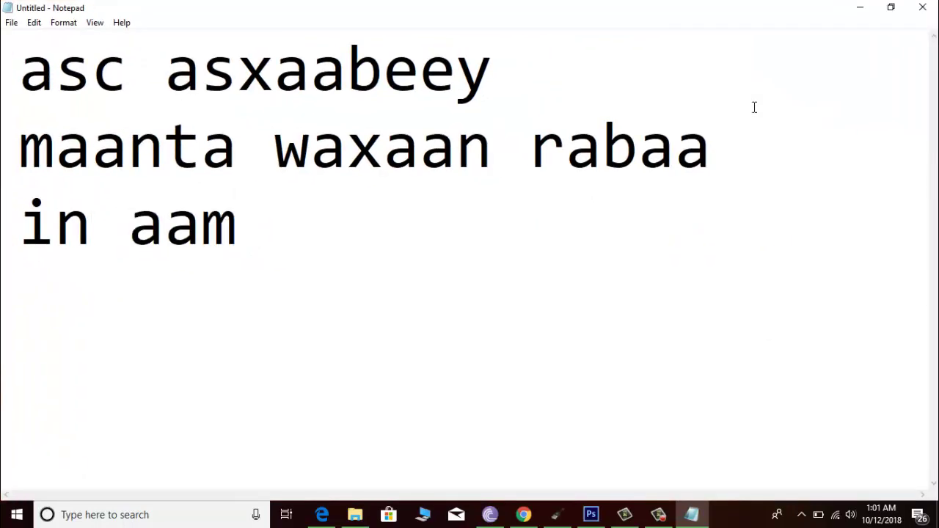
key(BackSpace)
text(n idin tuso)
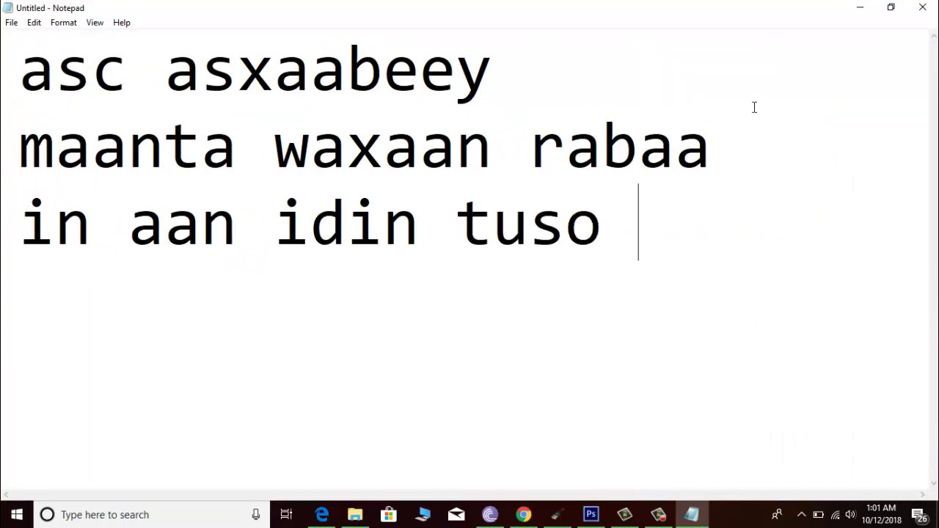
text( software)
key(BackSpace)
text(ware)
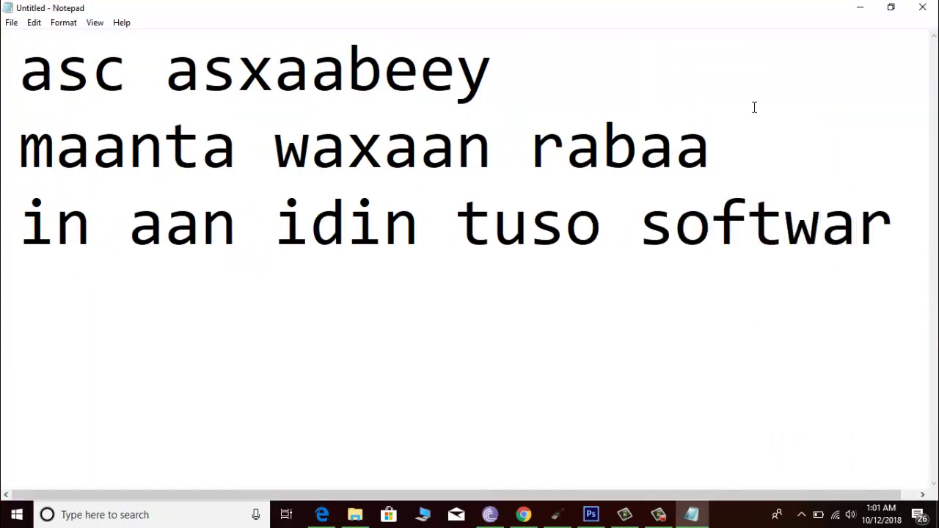
Step: Add the line "yar oo loogu talagalay" below the software line
key(Return)
text(yare)
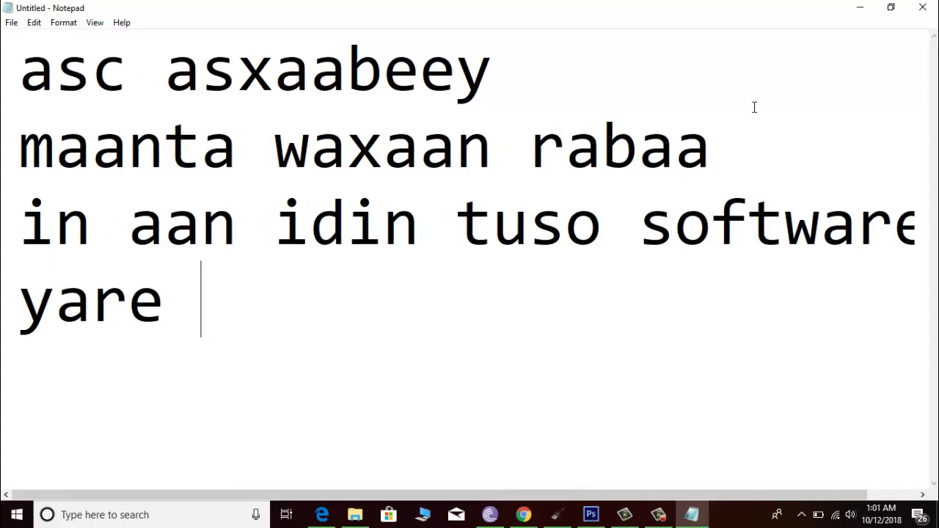
key(BackSpace)
key(BackSpace)
text(oo loogu)
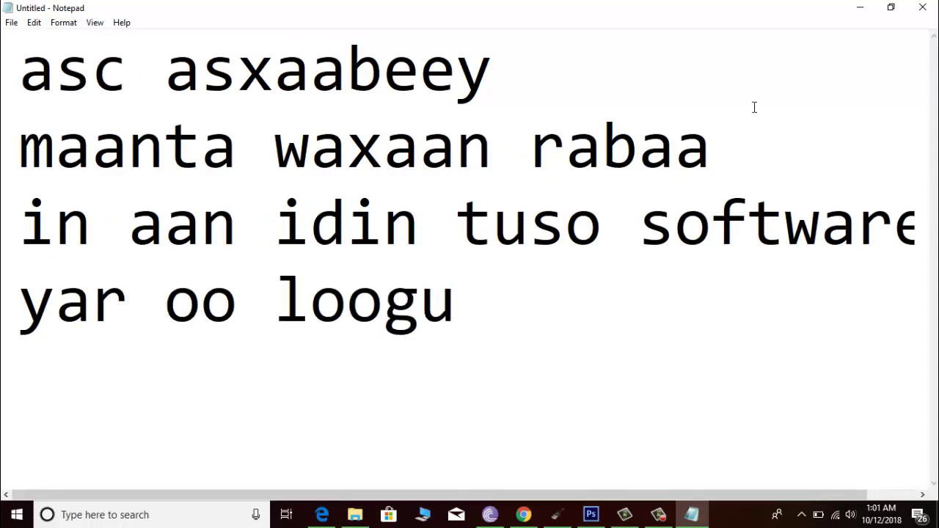
text( talagalay )
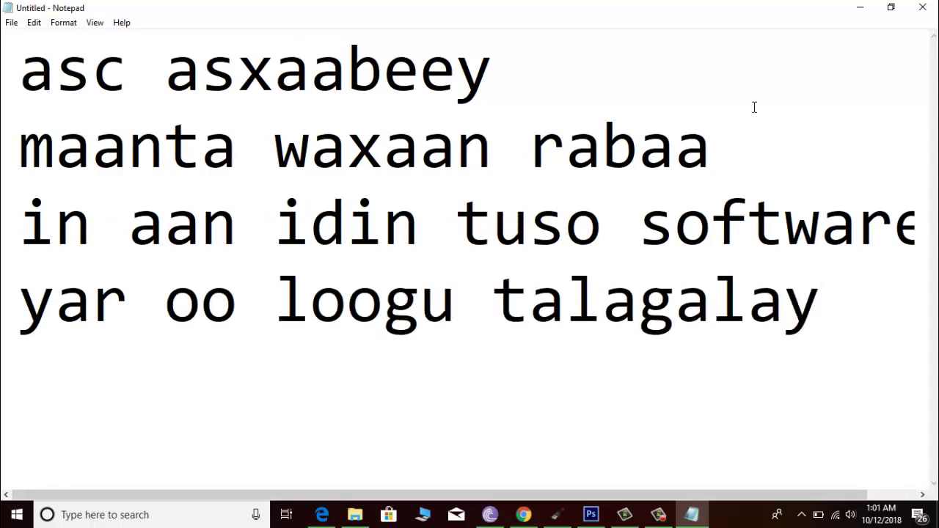
Step: Write "desktopka qurxintiisa" on a new line to finish the introductory sentence
text(des)
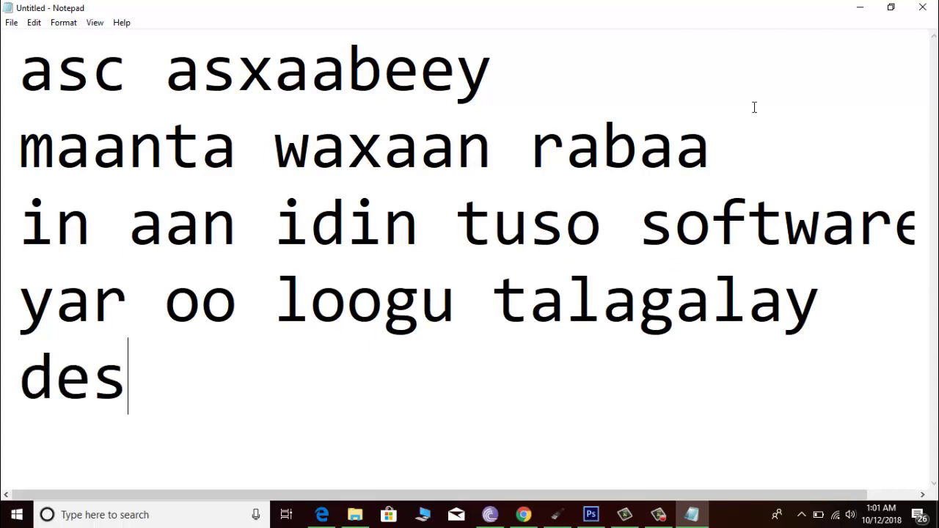
text(ktopka)
key(BackSpace)
text(ka)
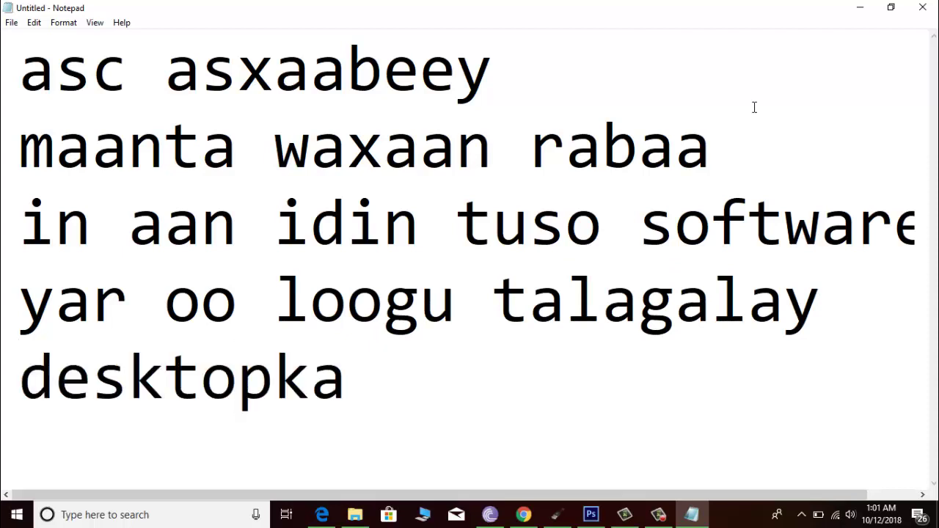
text( qur)
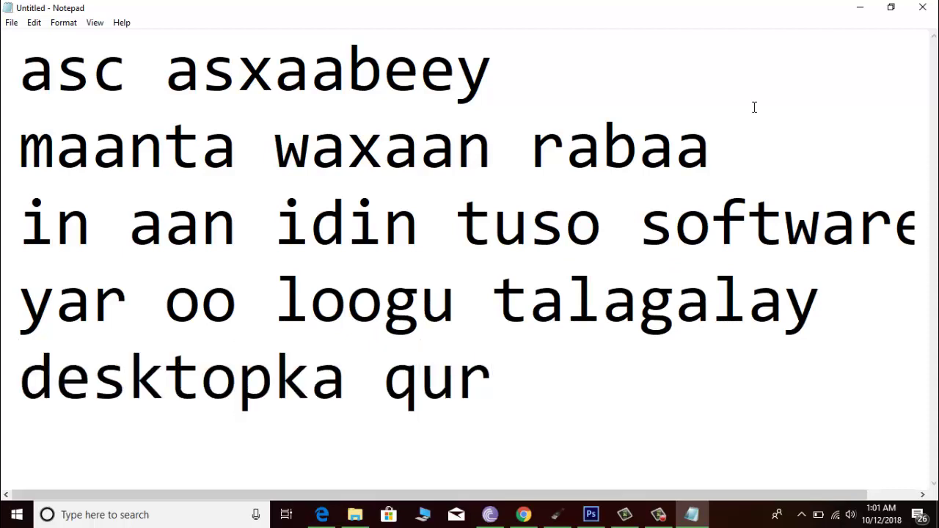
text(xintiis)
key(BackSpace)
text(a)
key(Return)
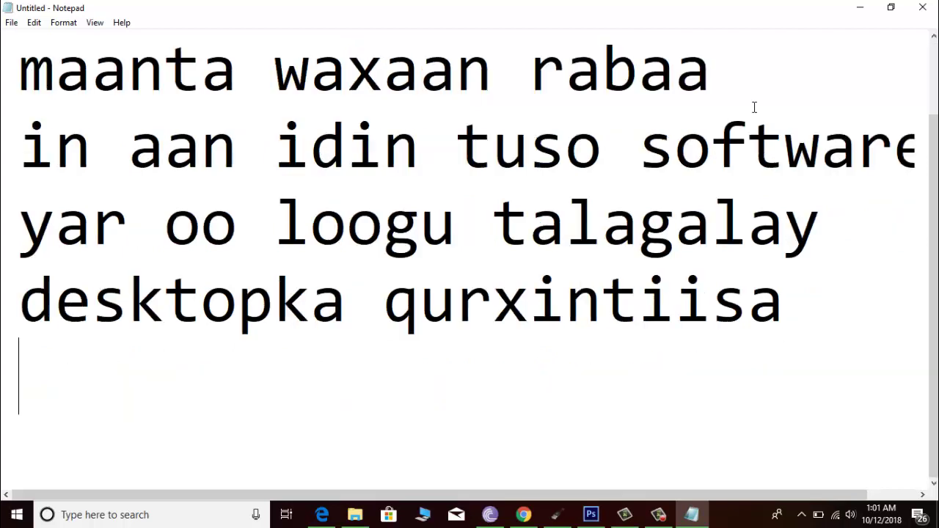
Step: Leave blank lines below the introduction and write "ok aan isla socono ..."
key(Return)
key(Return)
text(ok aan)
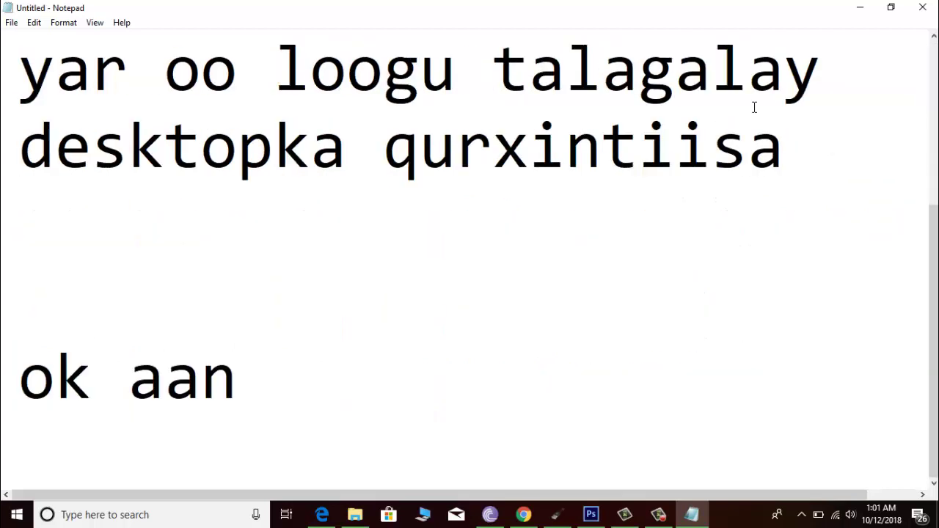
text( isla soco)
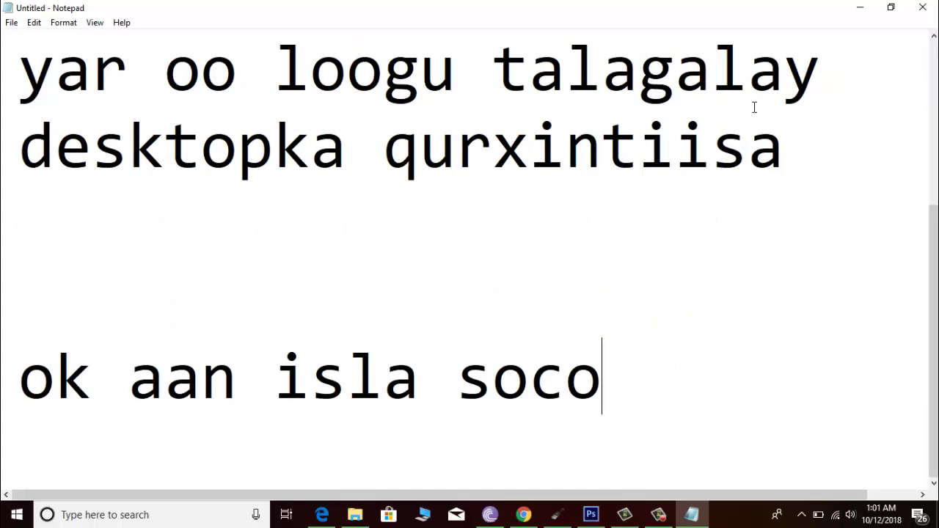
text(nd)
key(BackSpace)
text(o )
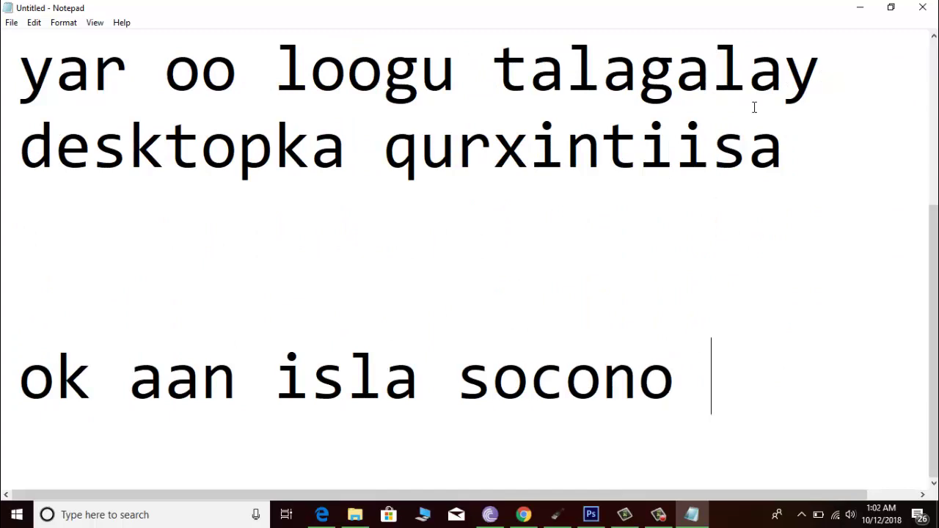
text(...)
key(Return)
key(Return)
key(Return)
key(Return)
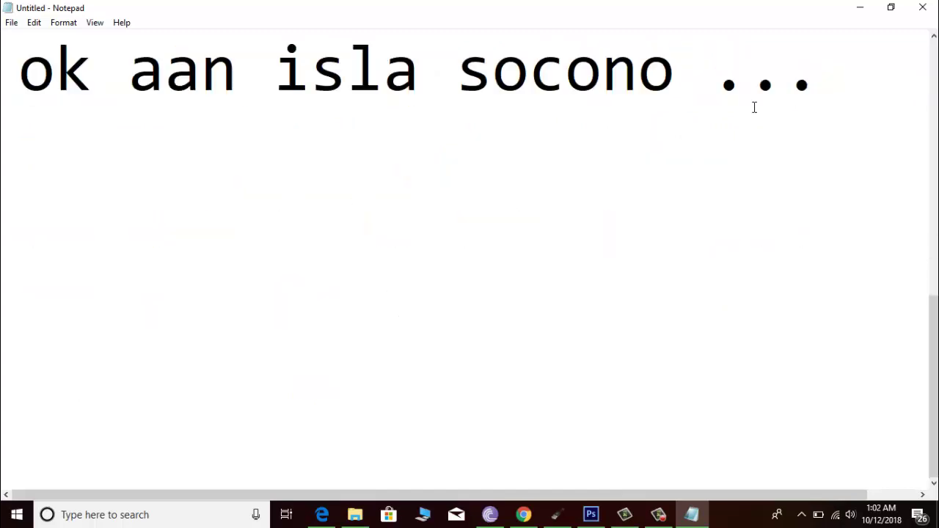
text(www.sohco)
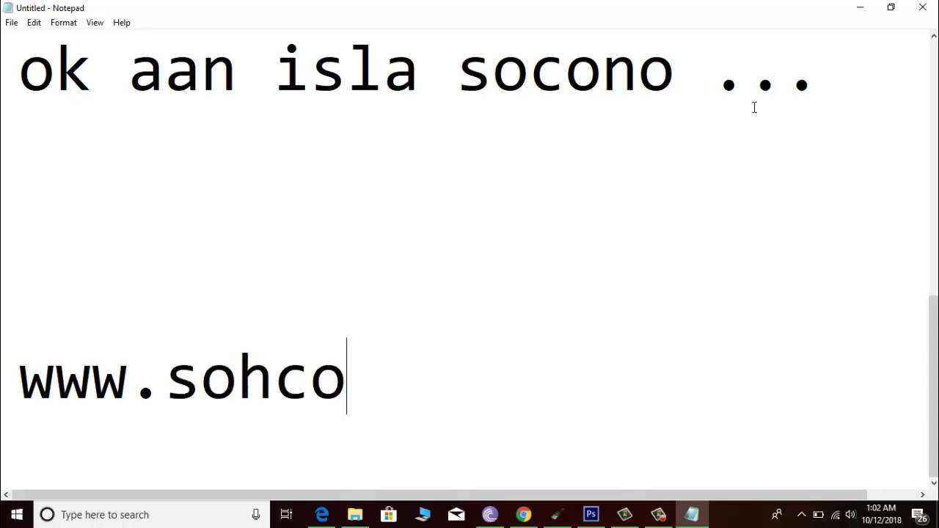
text(mpany.t)
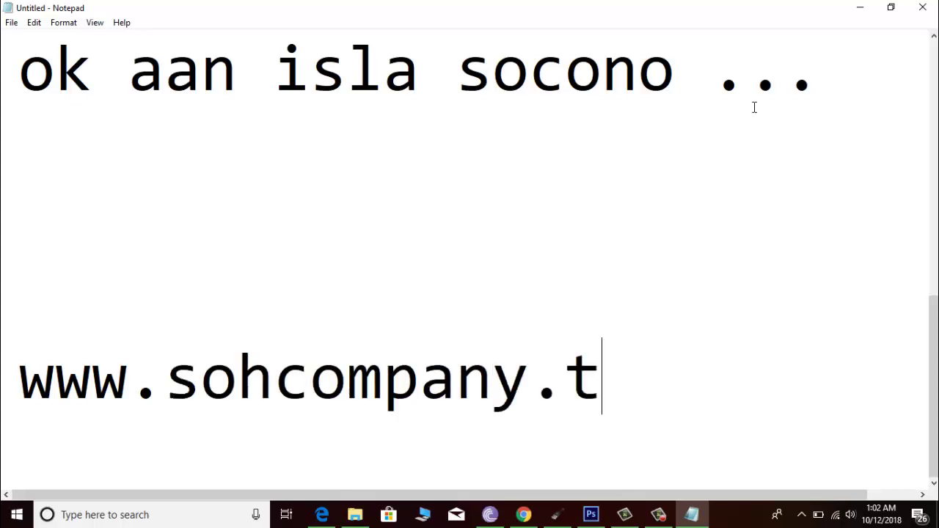
text(k booqo)
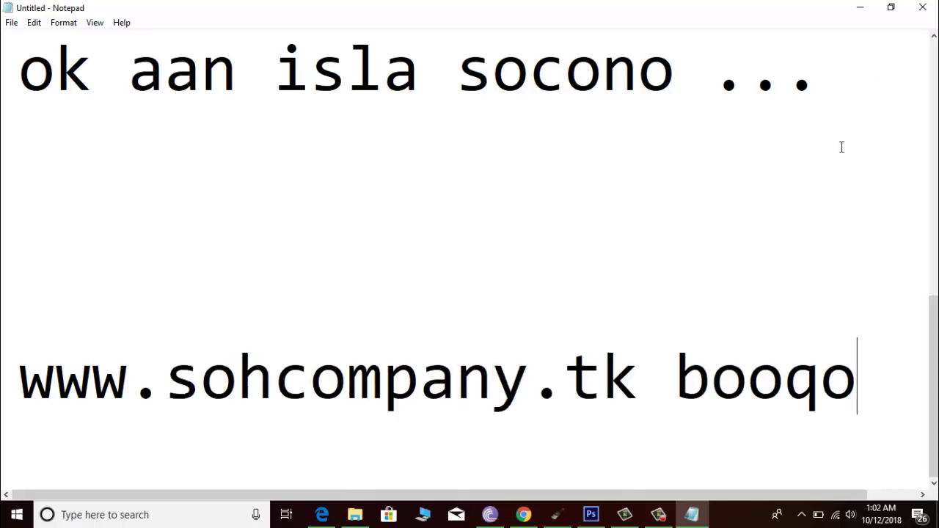
scroll(755, 186, down, 1)
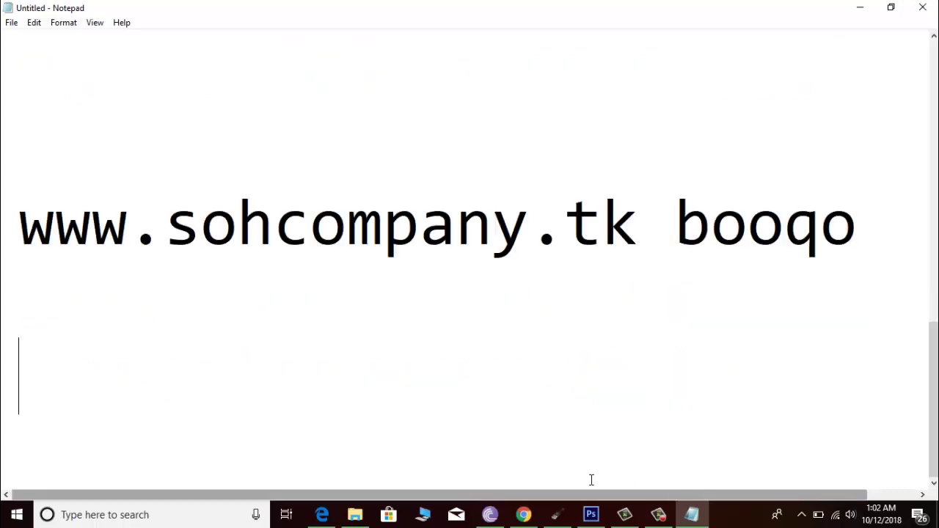
Step: Write the instruction line "marka hore waxaad fiirsaa" below the website line
text(ma)
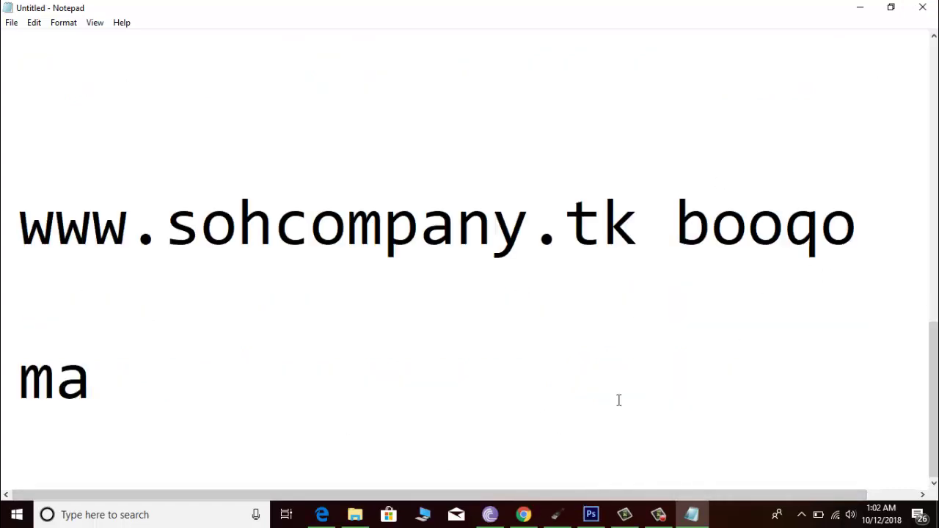
text(rka hore)
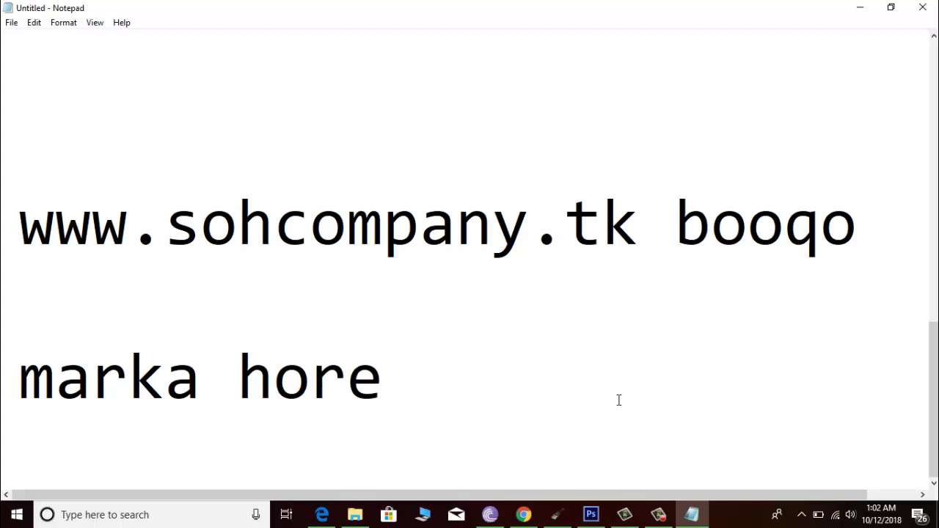
text( waxaad fiirsi)
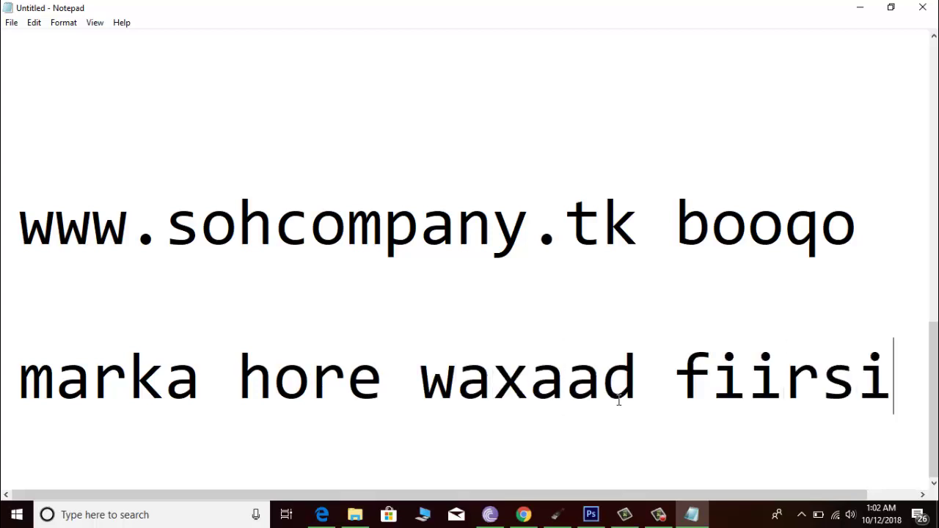
key(BackSpace)
text(aa)
key(Return)
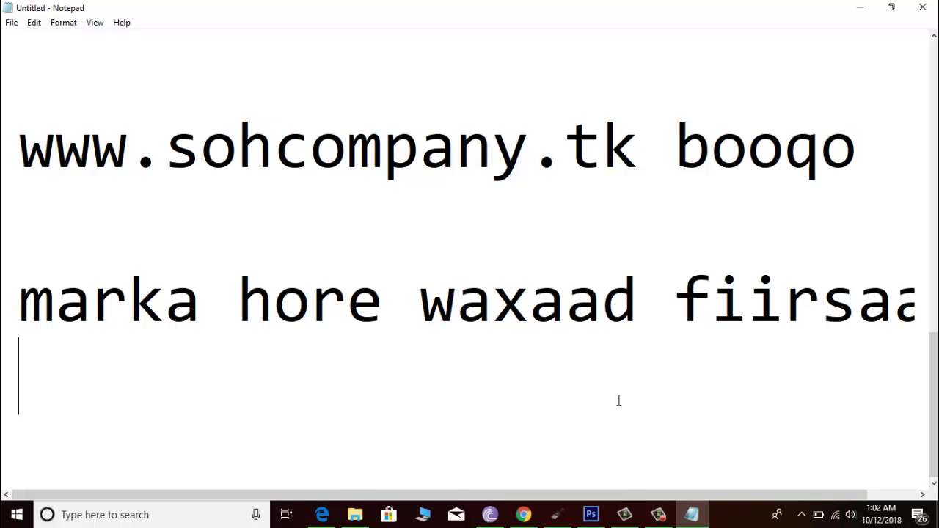
Step: Continue the instruction on a new line with "computerkaaga 64 bit miya"
text(computerkaag)
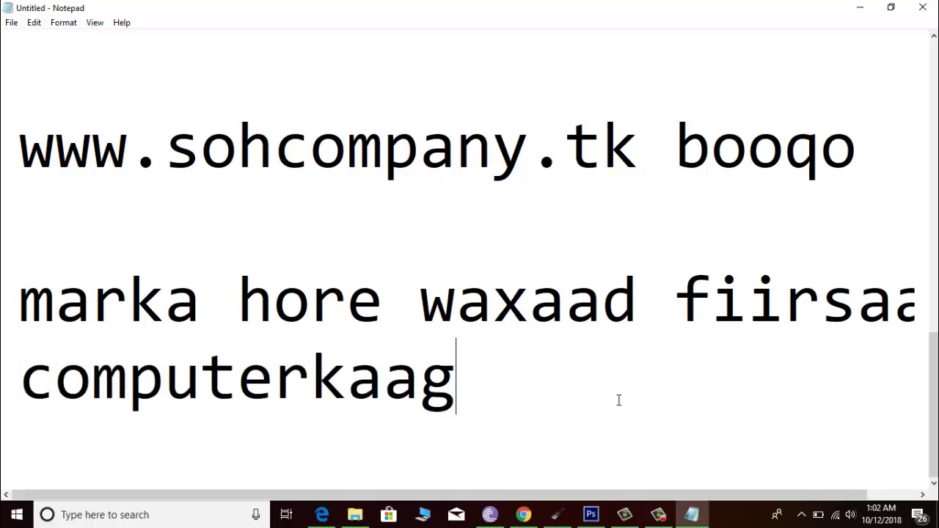
text(a 64 b)
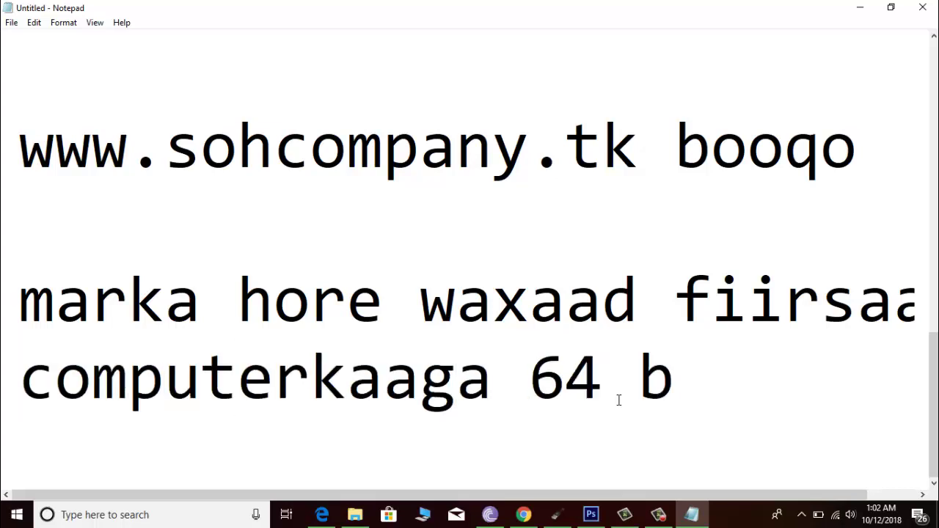
text(it miya)
key(Return)
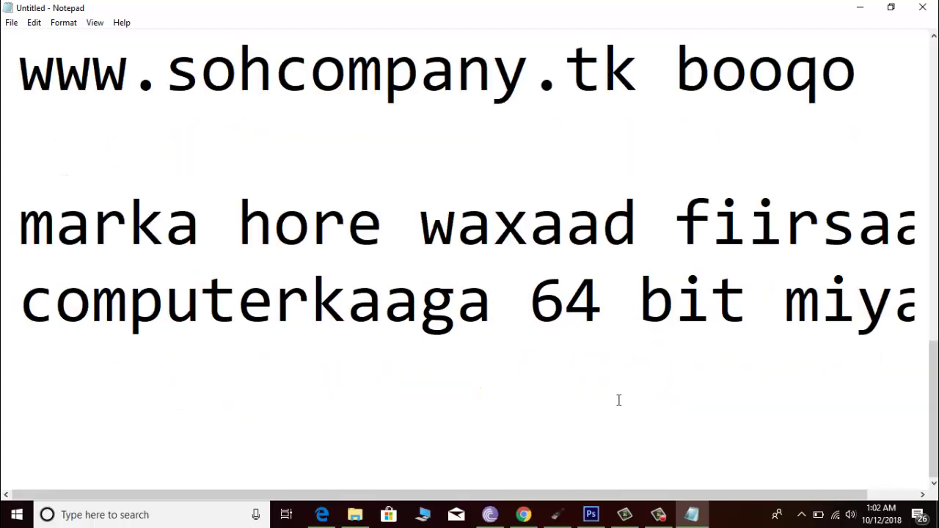
Step: Add the line "mise 32 bit markaad ogaato" and start a new line after it
text(mise 32 b)
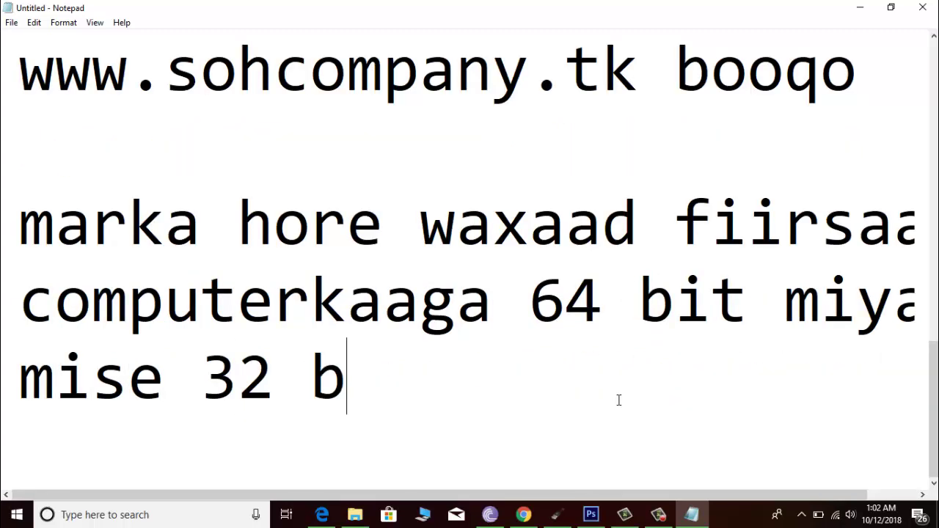
text(it mat)
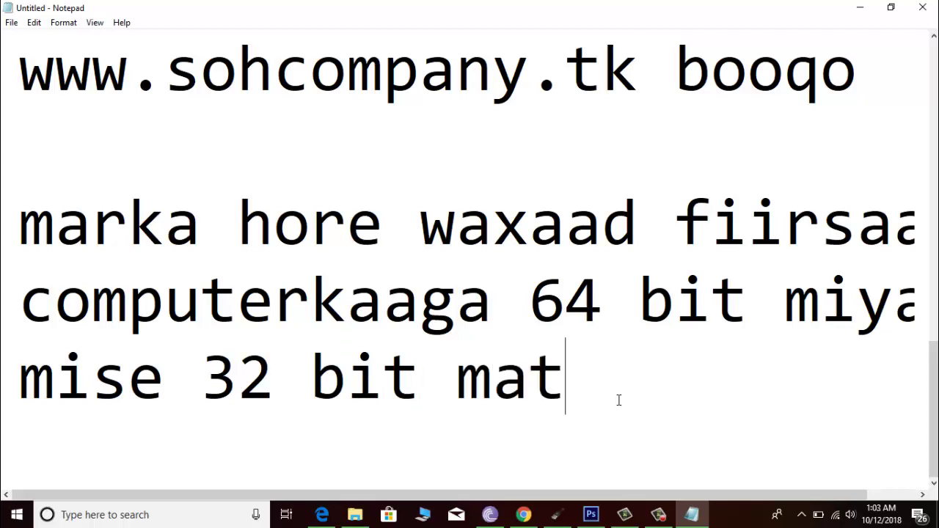
text(kaad ogaato)
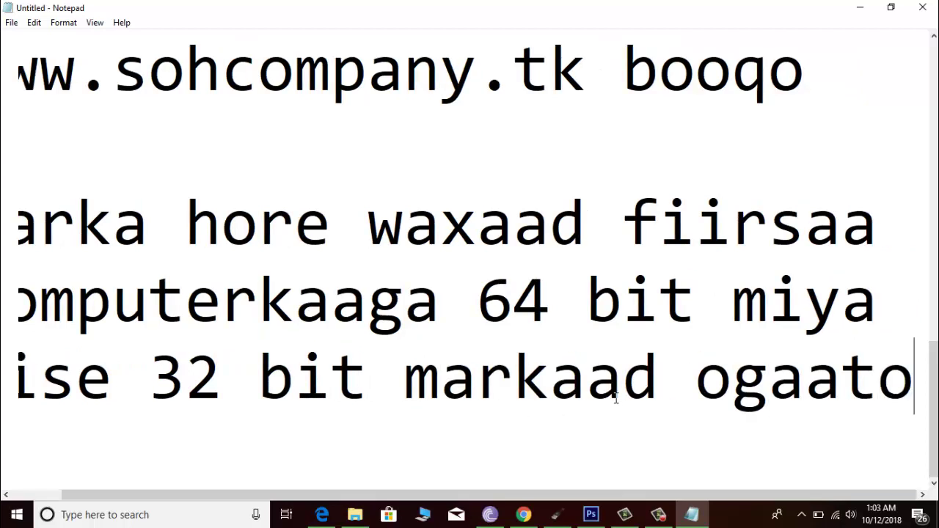
key(Return)
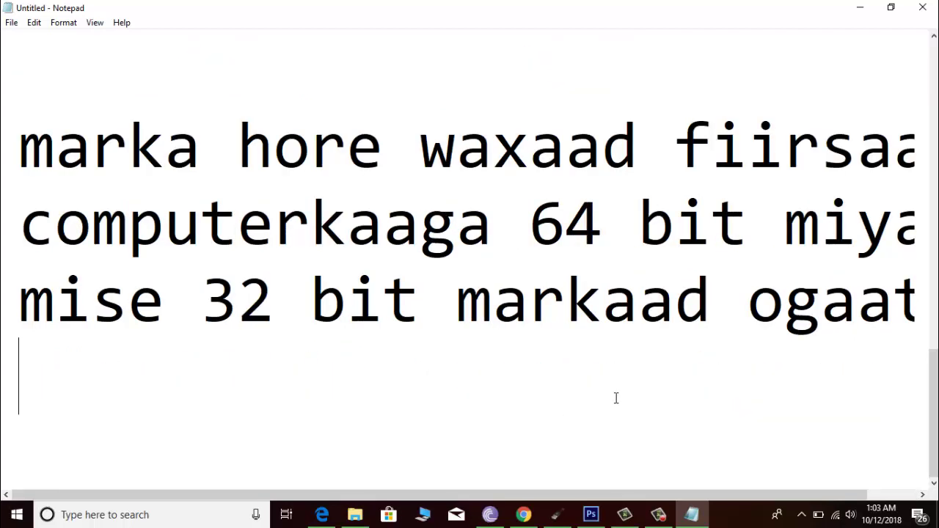
Step: Switch to Chrome and ready the new tab's address bar for a web address
click(533, 514)
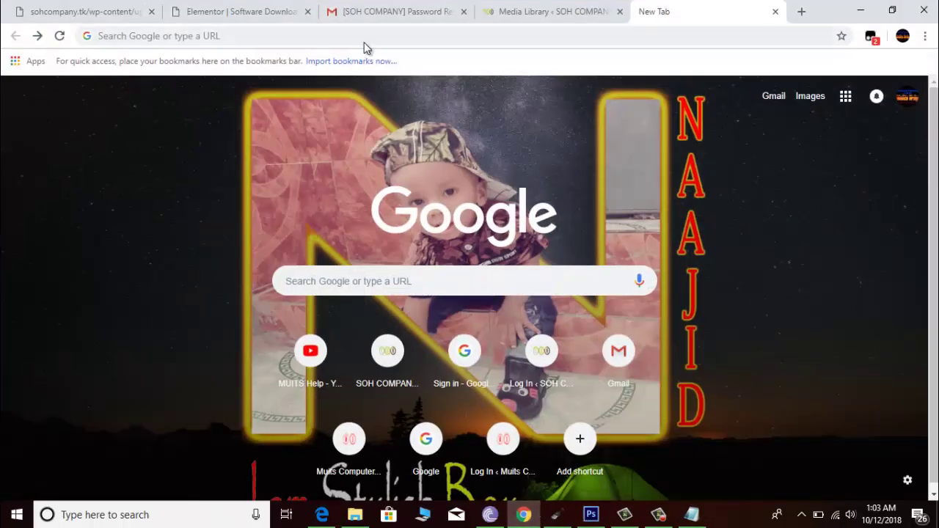
click(228, 35)
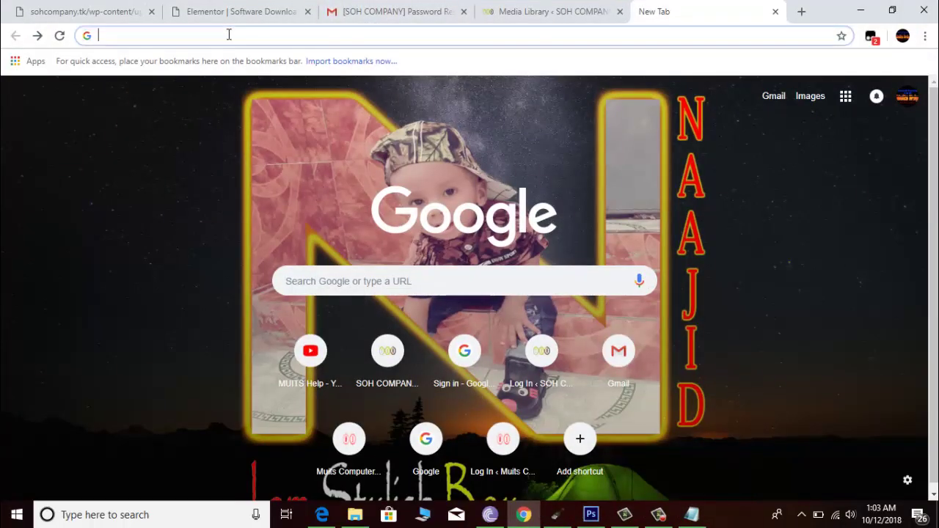
text(www)
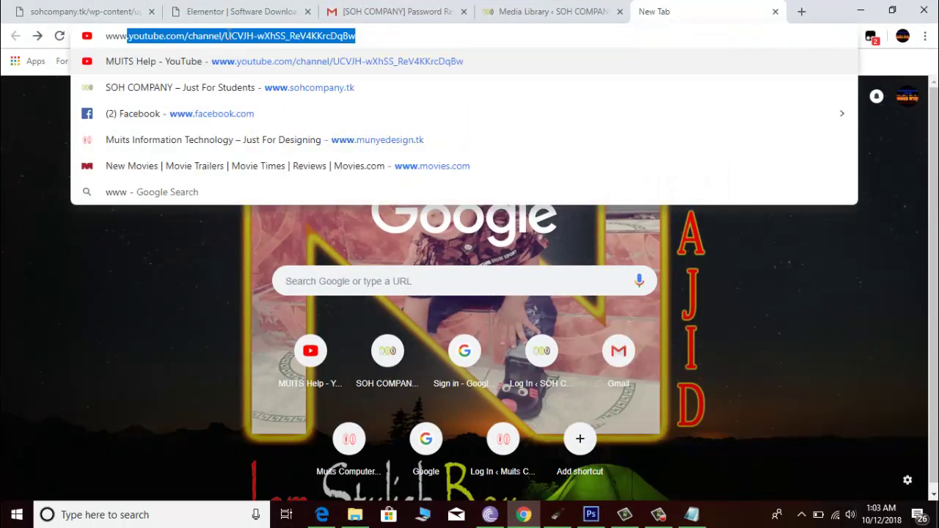
key(BackSpace)
key(BackSpace)
key(BackSpace)
key(BackSpace)
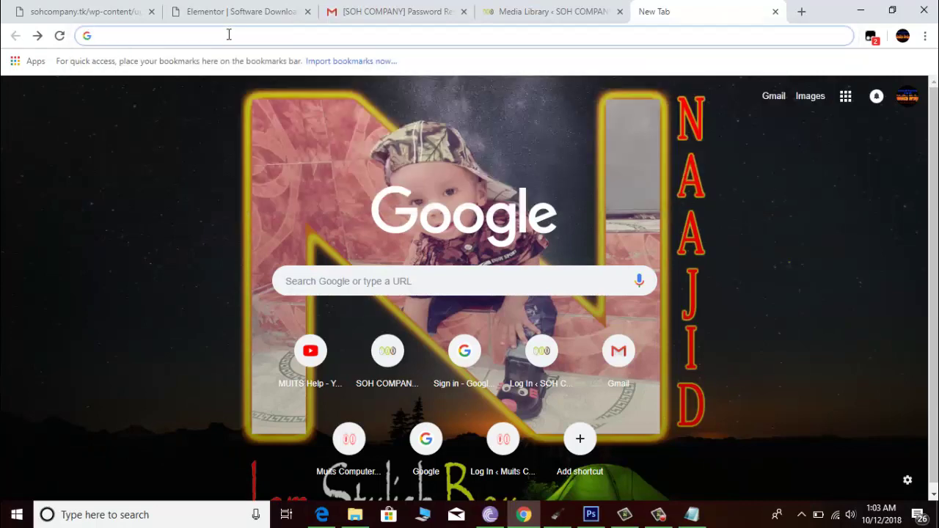
text(www)
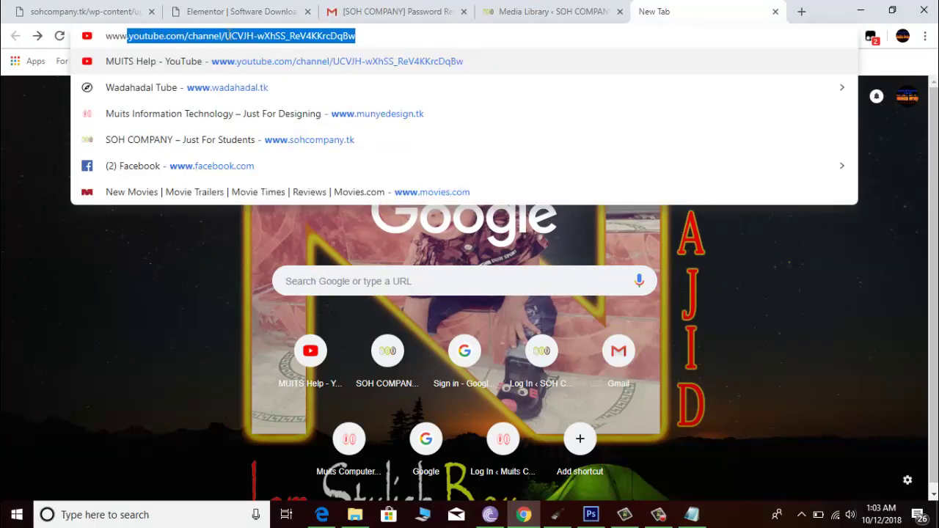
text(w)
key(BackSpace)
text(.soh)
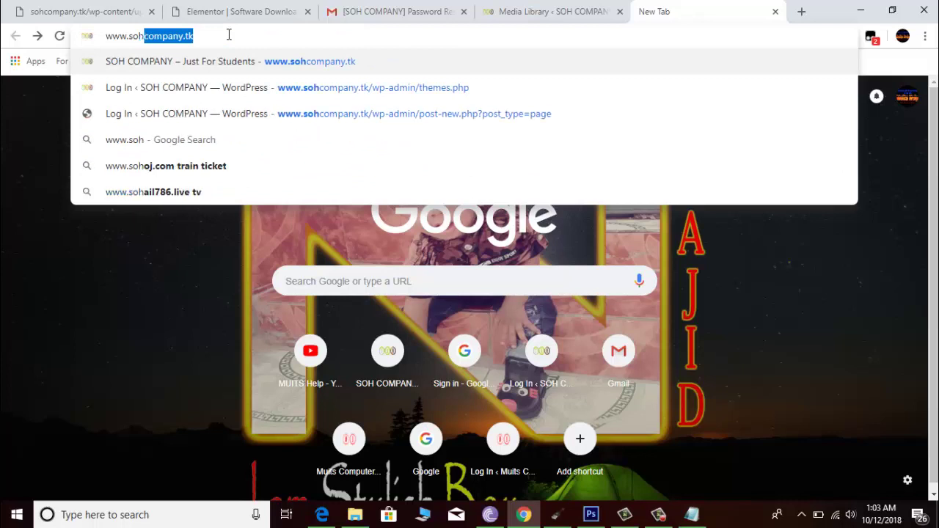
key(Right)
key(Return)
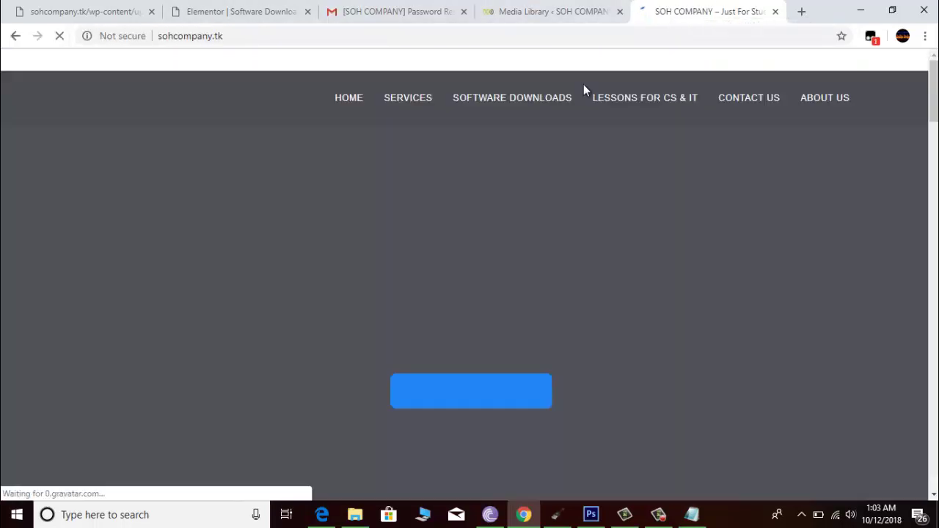
Step: Look over the SOH Company home page and open its Software Downloads page
scroll(924, 177, down, 15)
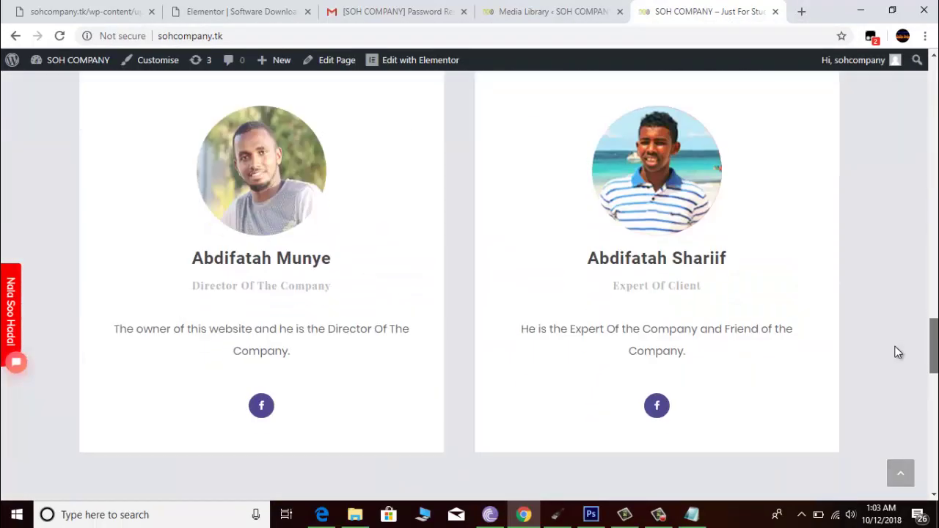
drag(895, 347, 937, 67)
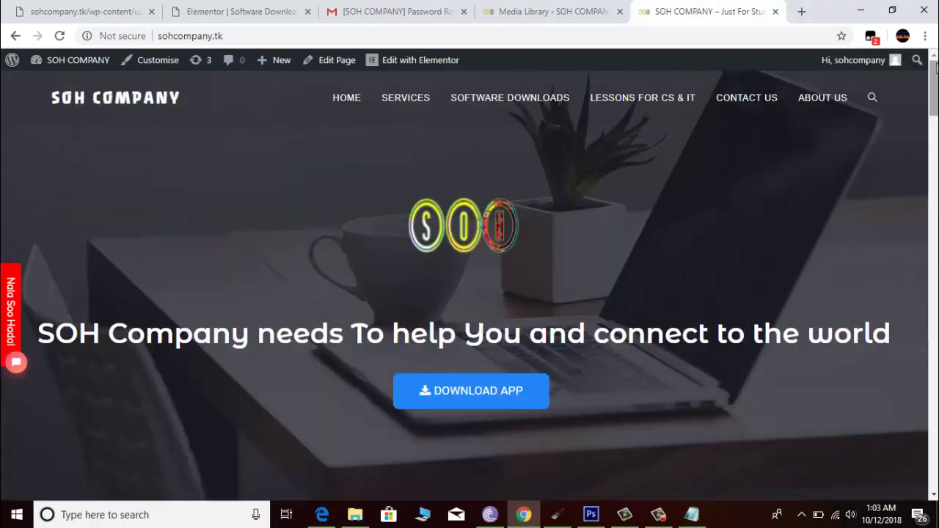
click(507, 107)
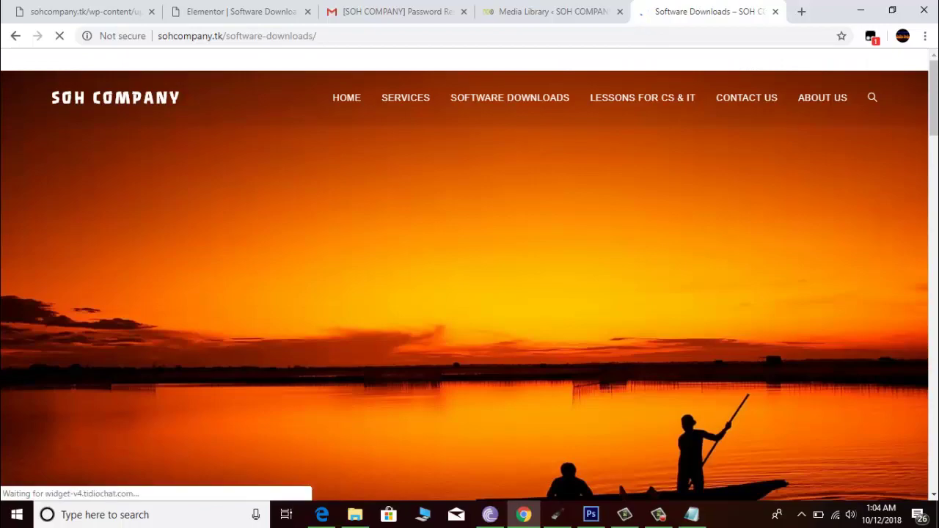
Step: Download the 64 bit version of DesktopIconToy and show the downloaded DesktopIconToy-64.zip in its folder
drag(935, 90, 933, 434)
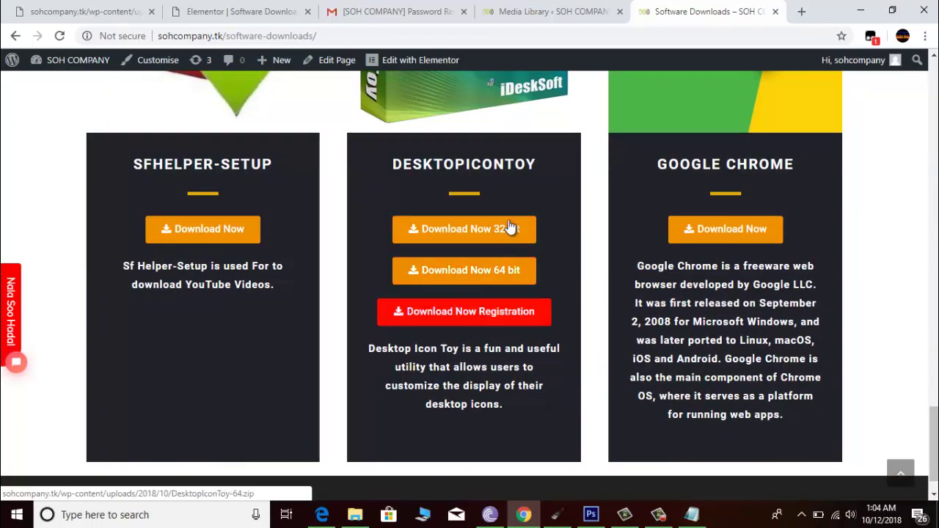
click(488, 272)
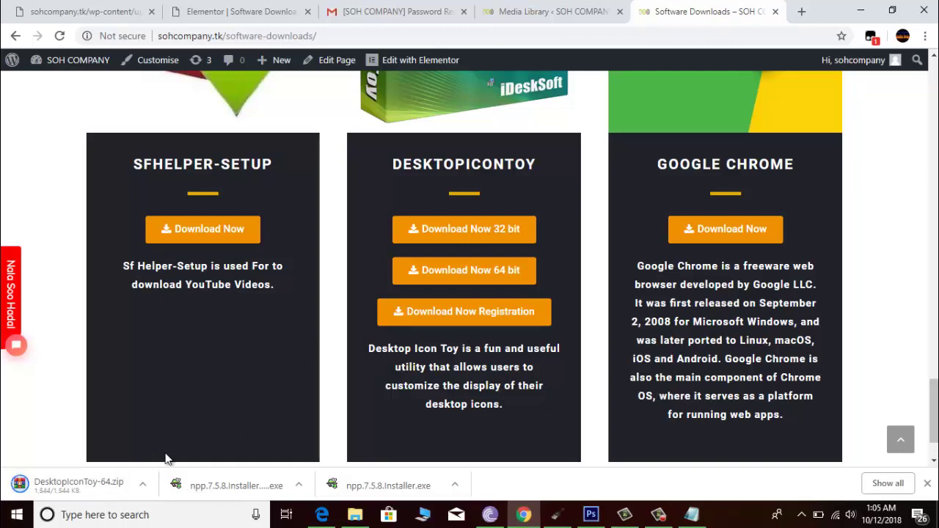
right_click(94, 493)
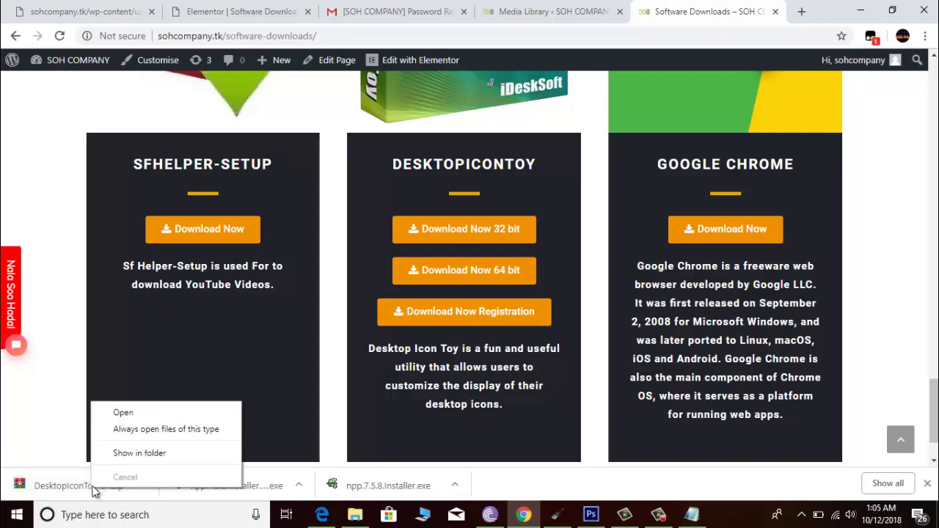
click(138, 458)
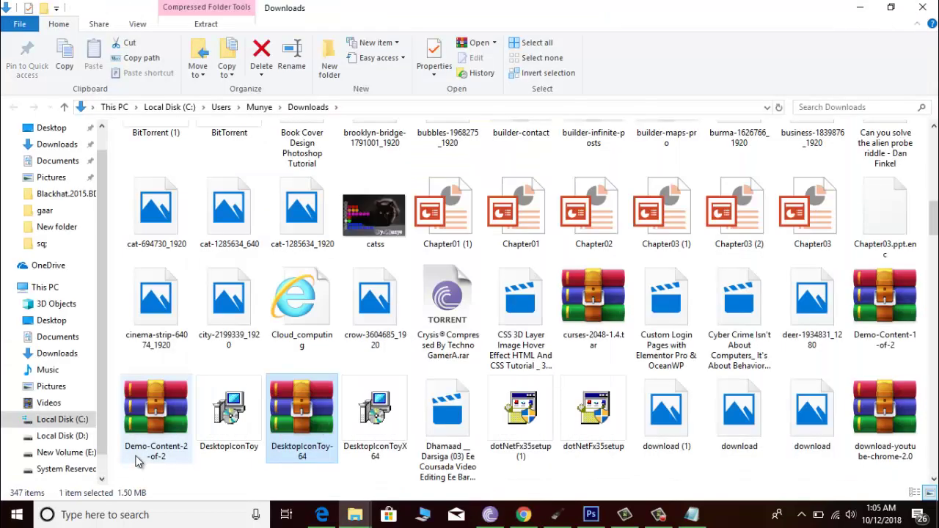
Step: Extract the DesktopIconToy-64 archive directly into the Downloads folder with WinRAR
right_click(292, 426)
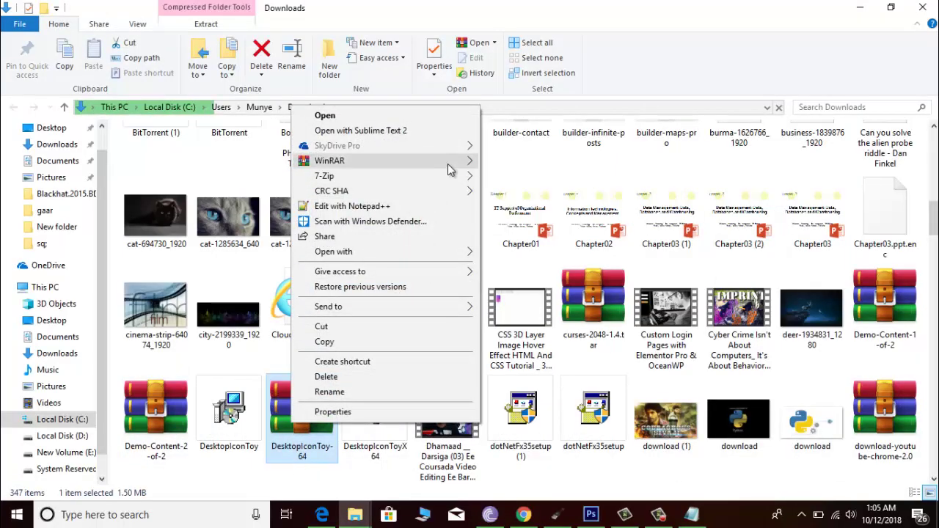
mouse_move(453, 160)
click(521, 198)
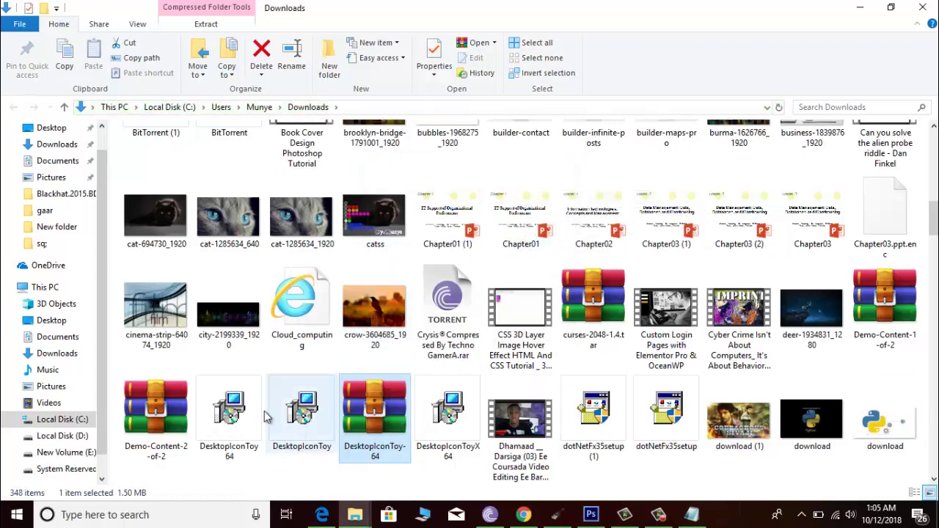
Step: Run the extracted DesktopIconToy64 installer and allow it to start
click(233, 426)
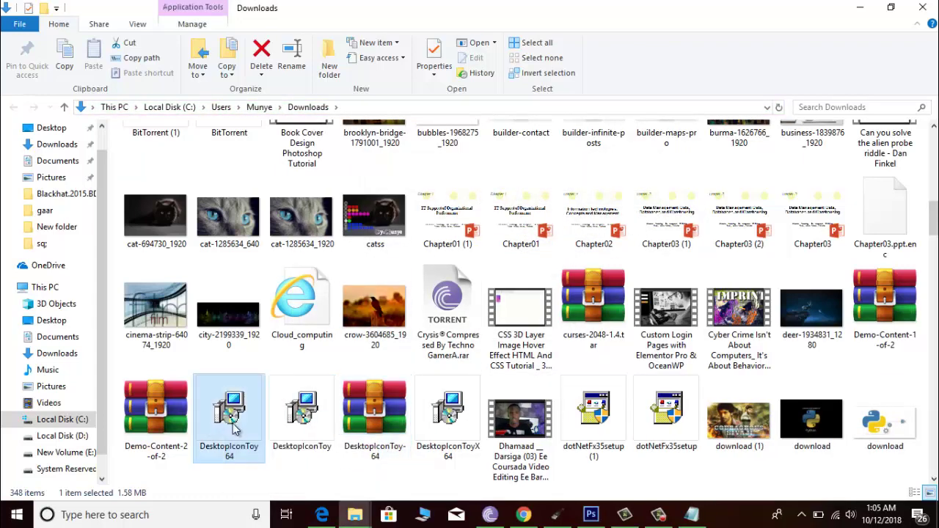
right_click(231, 419)
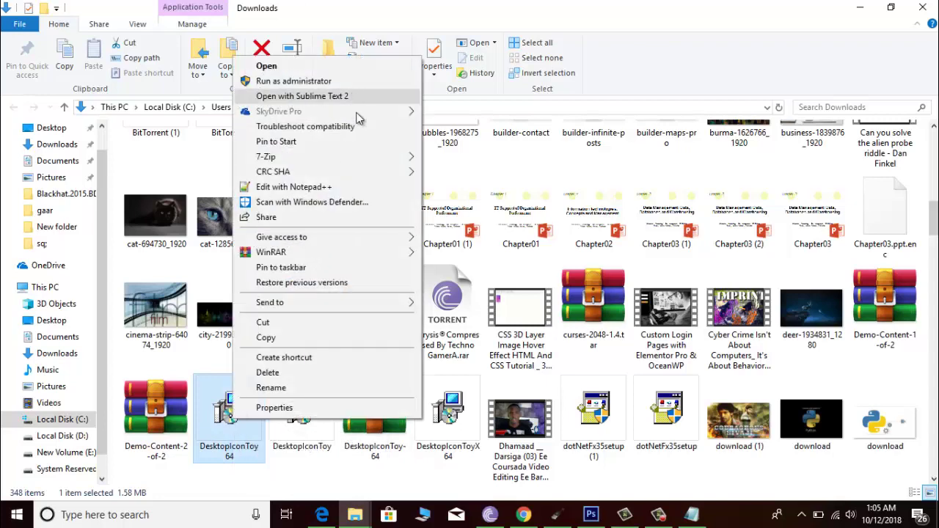
click(249, 408)
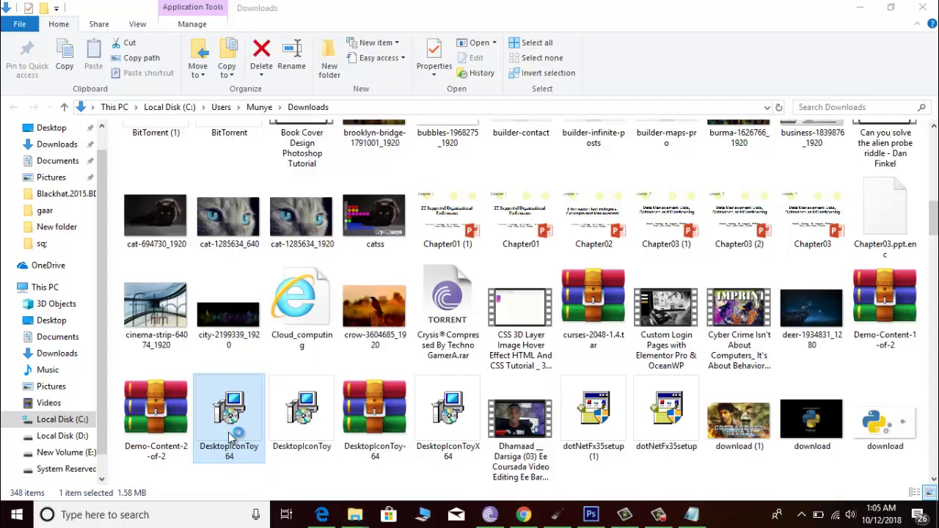
click(400, 354)
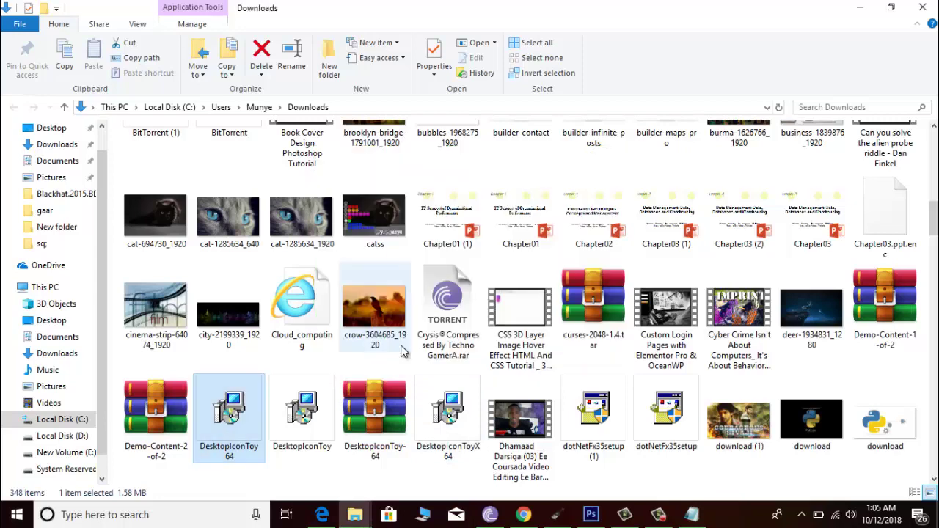
click(485, 289)
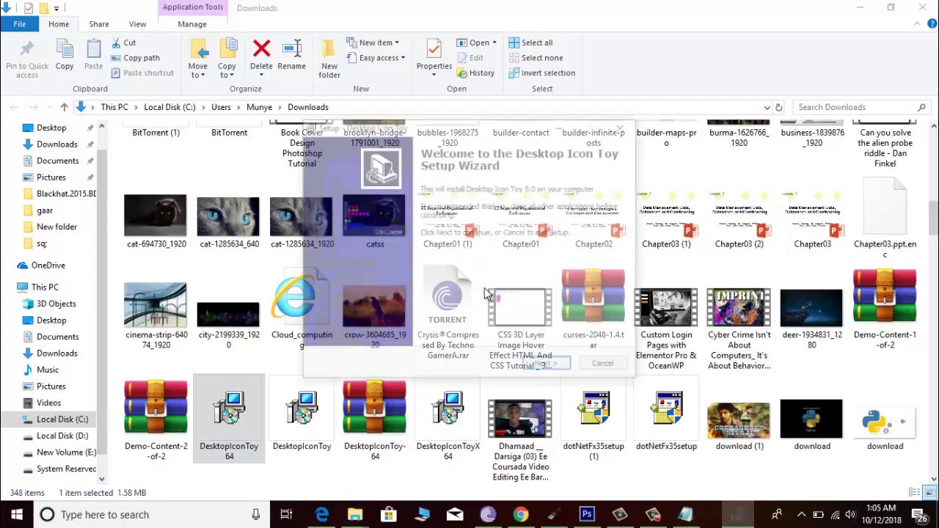
Step: Accept the Desktop Icon Toy license agreement, keep the proposed setup options with a desktop icon, and start the installation
click(548, 366)
click(412, 327)
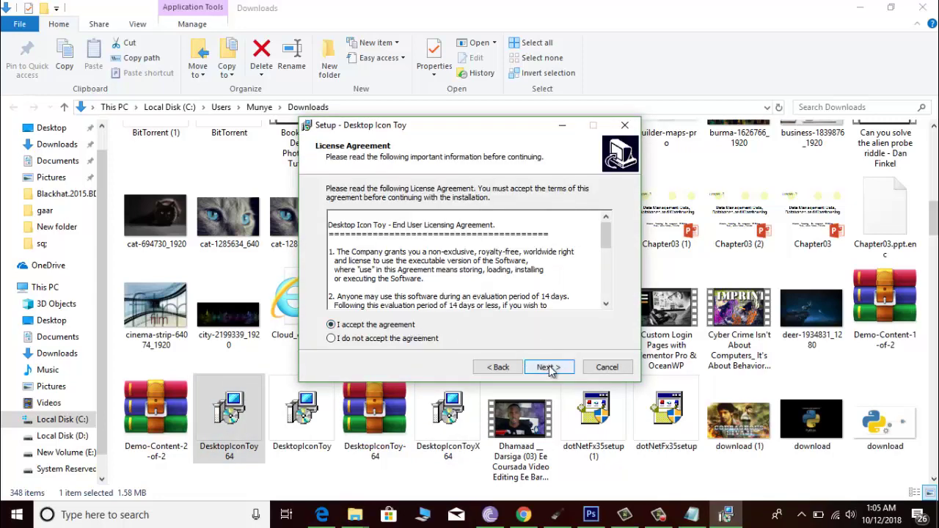
click(549, 367)
click(548, 367)
click(549, 367)
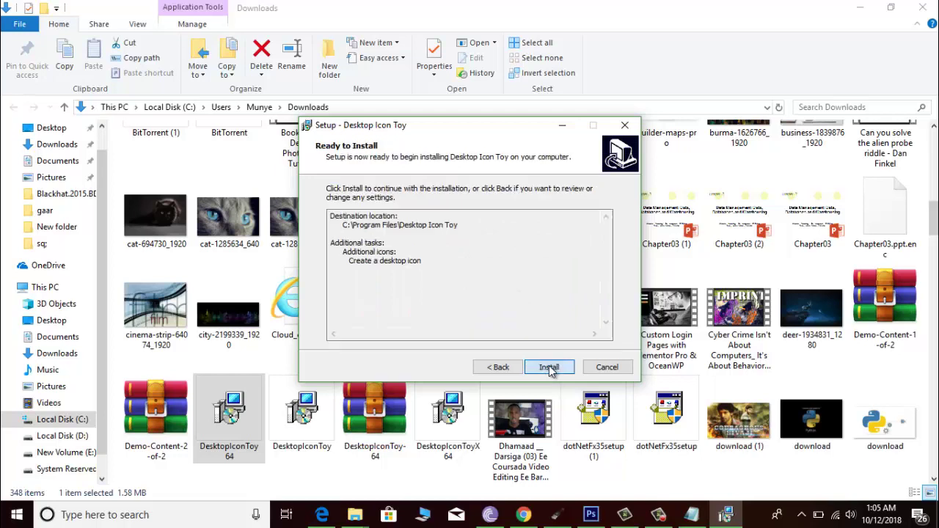
click(549, 366)
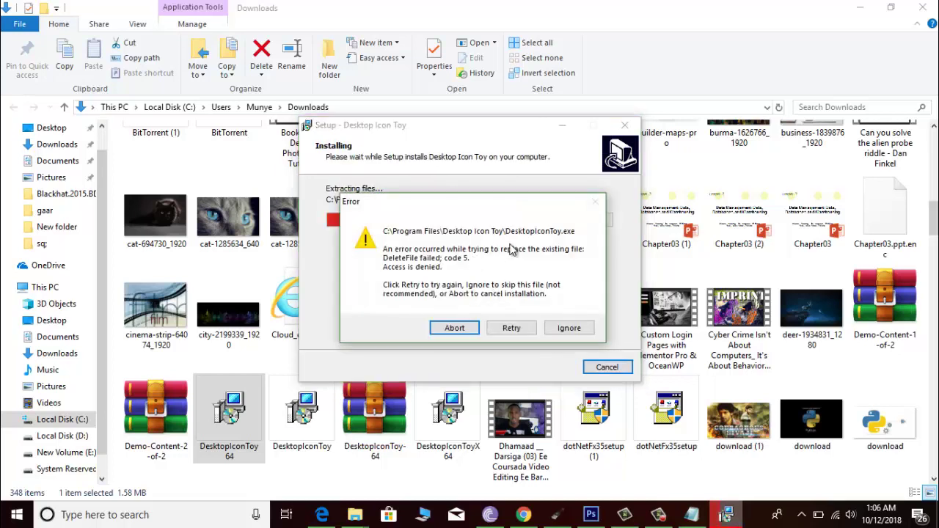
Step: Ignore the replacement errors for DesktopIconToy.exe and HookManager.dll, and finish the setup without launching Desktop Icon Toy
click(567, 329)
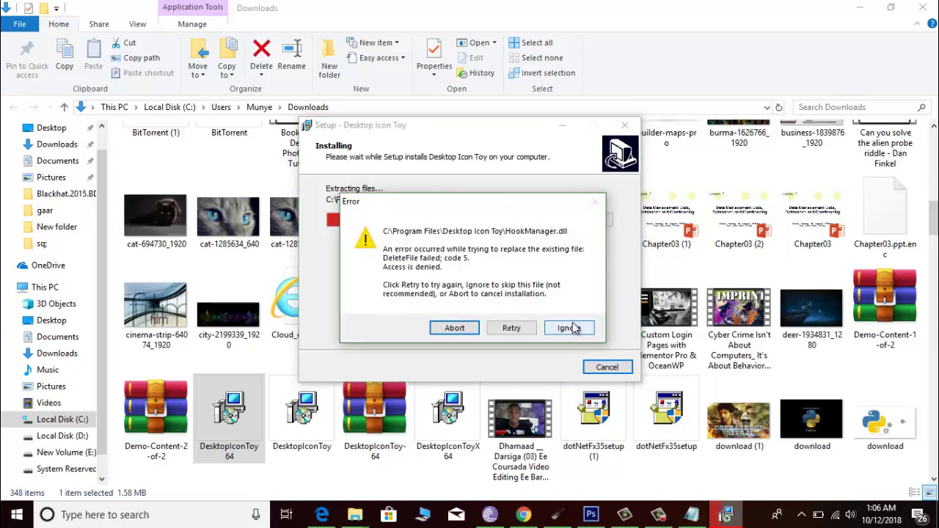
click(572, 327)
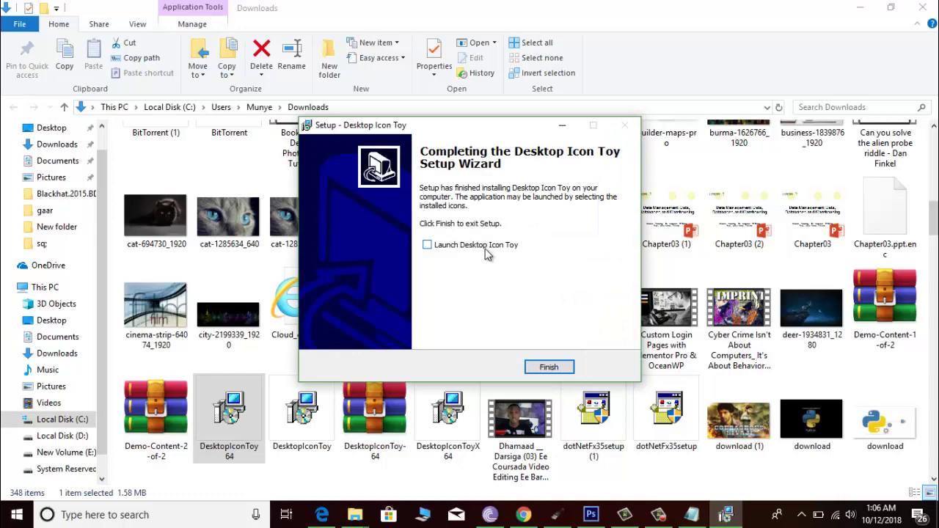
click(550, 369)
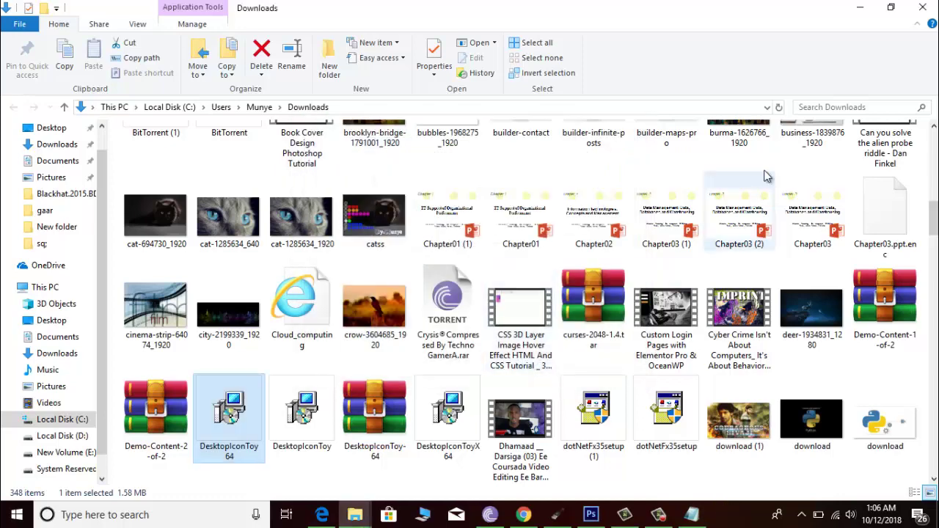
Step: Minimize the Downloads folder and open the DesktopIconToy registration file from the website
click(859, 9)
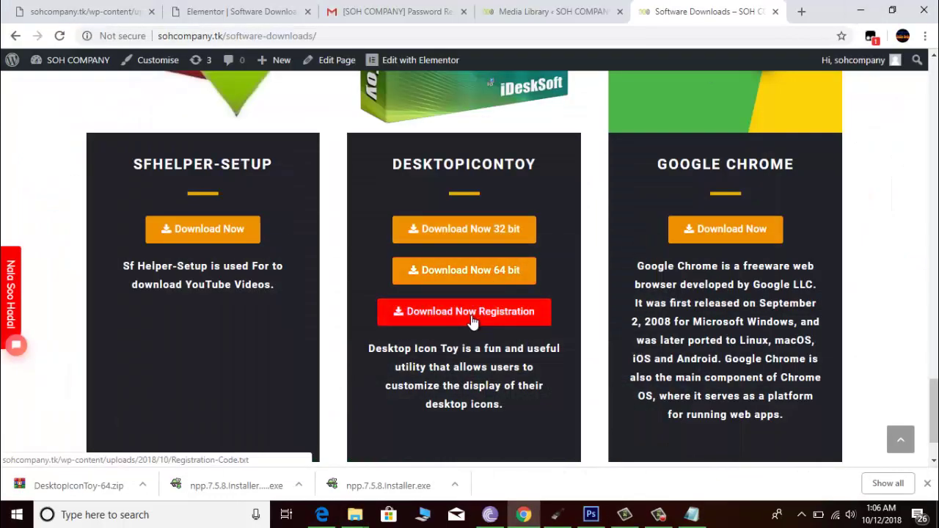
click(399, 315)
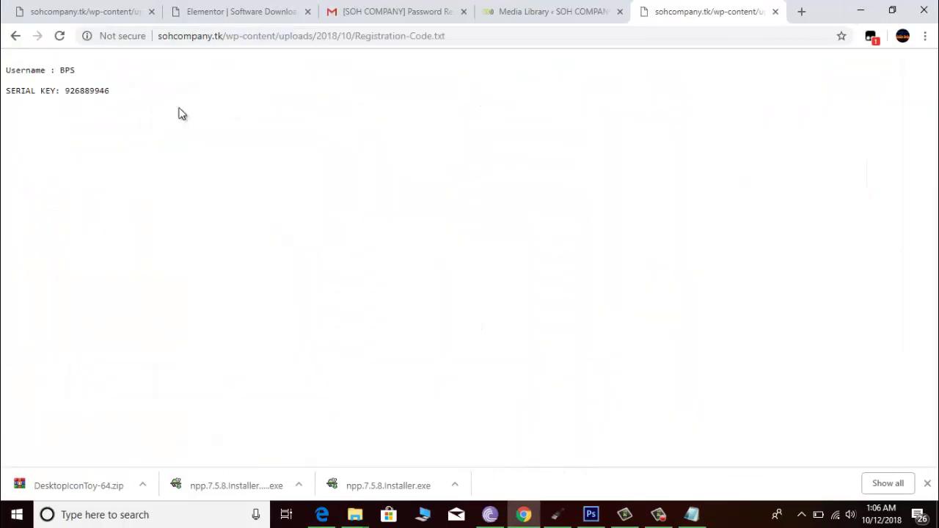
Step: Minimize the browser to reveal the desktop and launch Desktop Icon Toy from the recently added programs
click(801, 514)
right_click(806, 487)
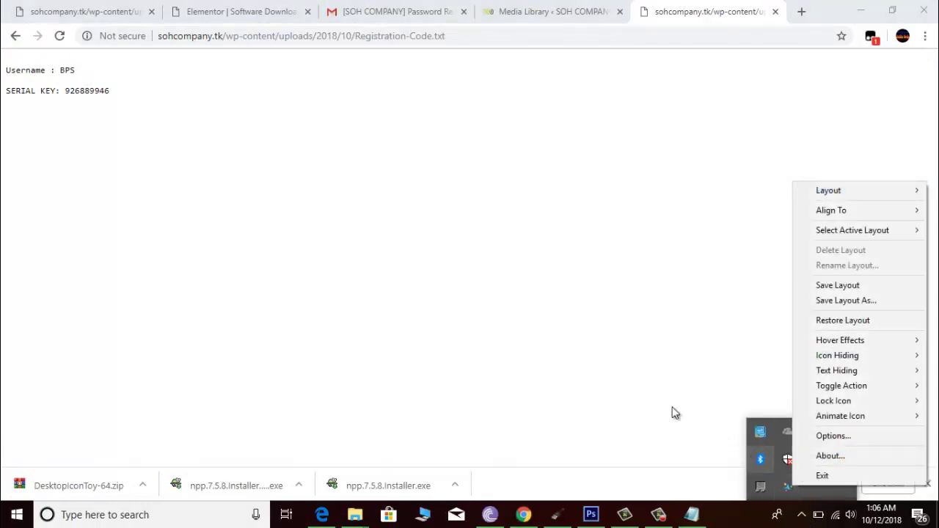
click(859, 9)
click(860, 9)
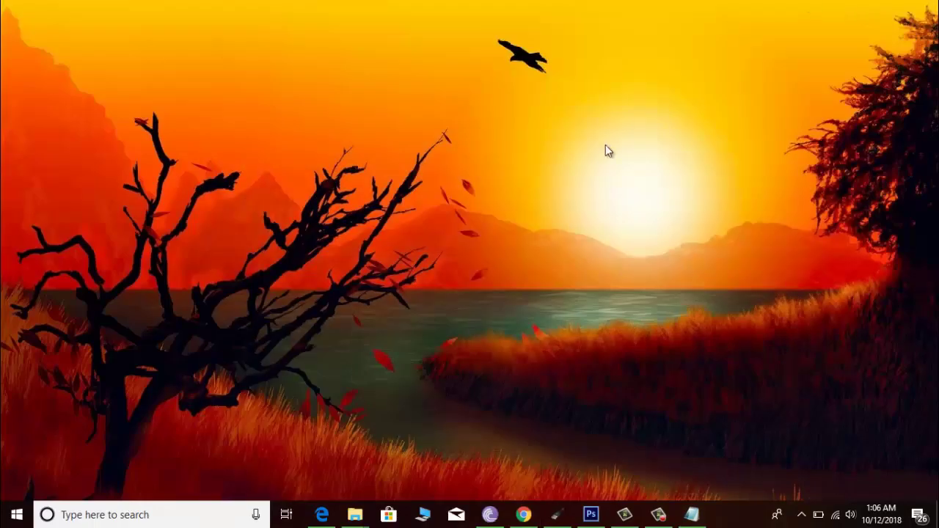
click(17, 515)
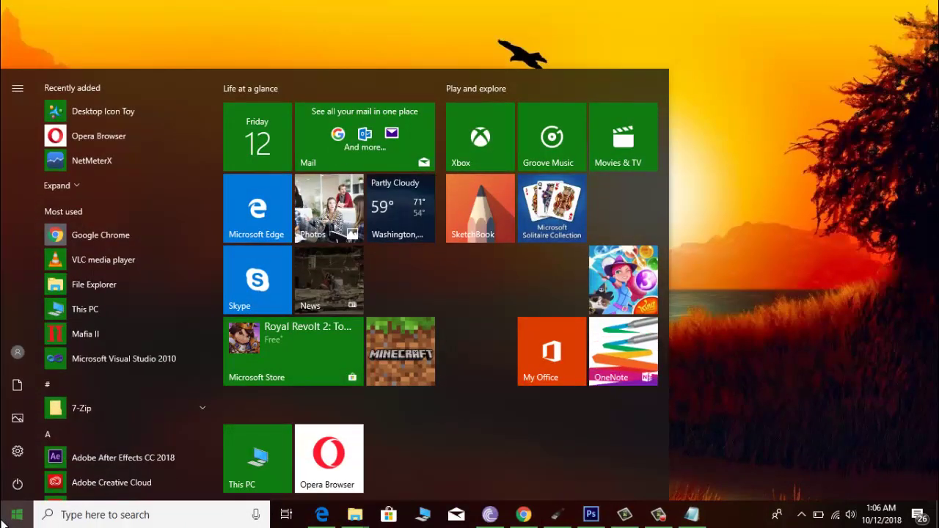
click(131, 109)
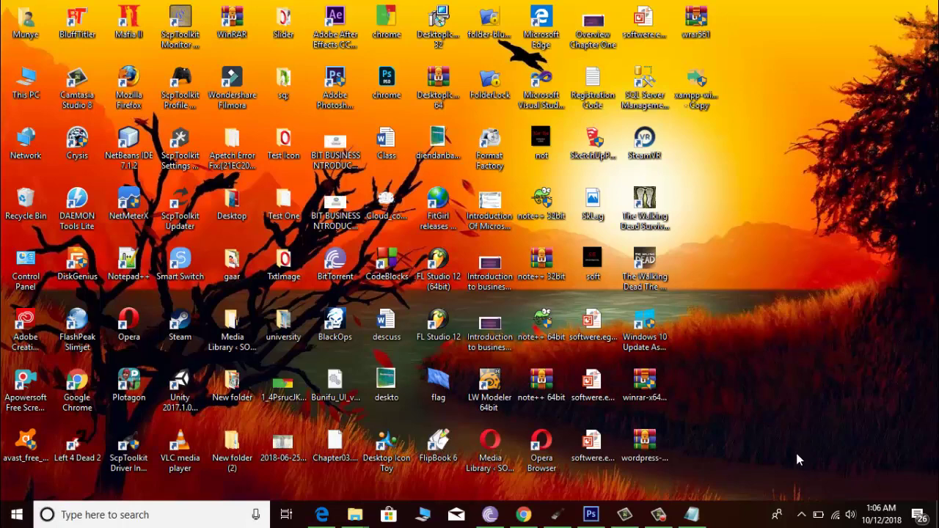
Step: Arrange the desktop icons in the Spiral layout with Desktop Icon Toy
click(801, 514)
right_click(788, 485)
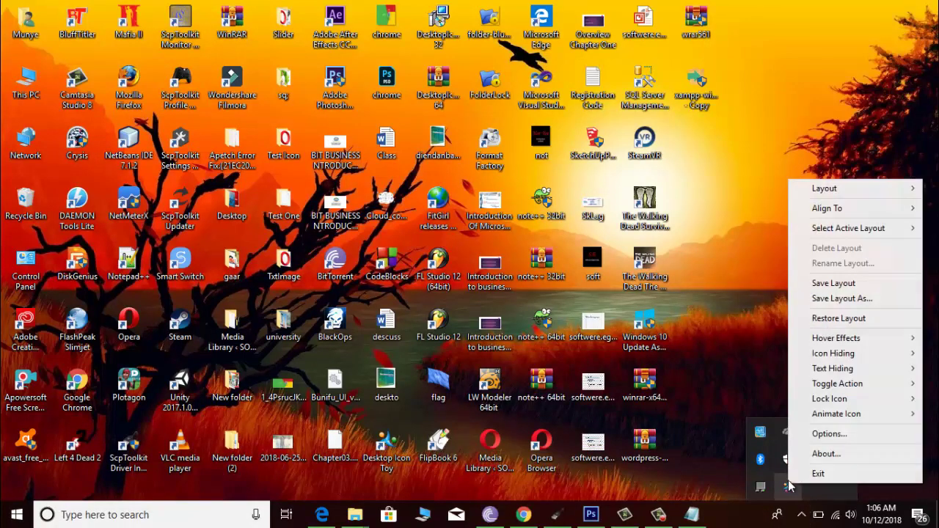
mouse_move(823, 189)
mouse_move(729, 189)
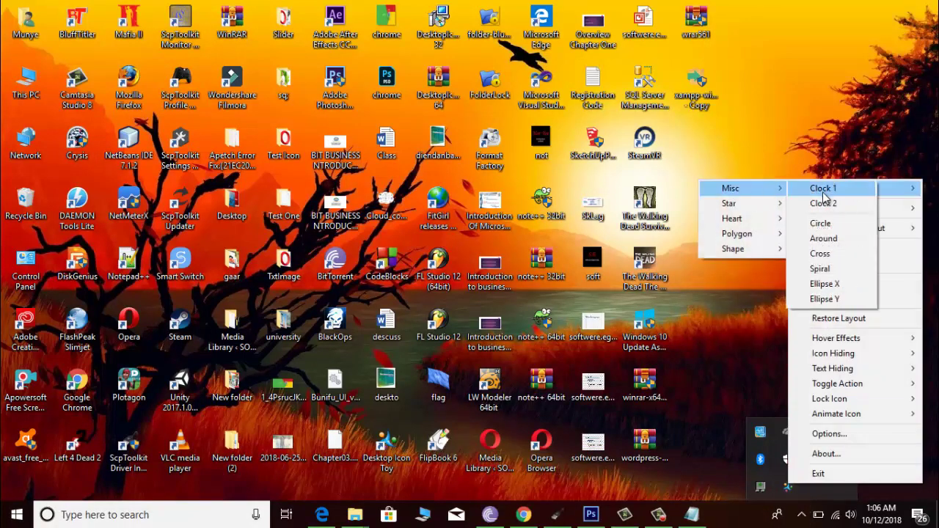
click(822, 268)
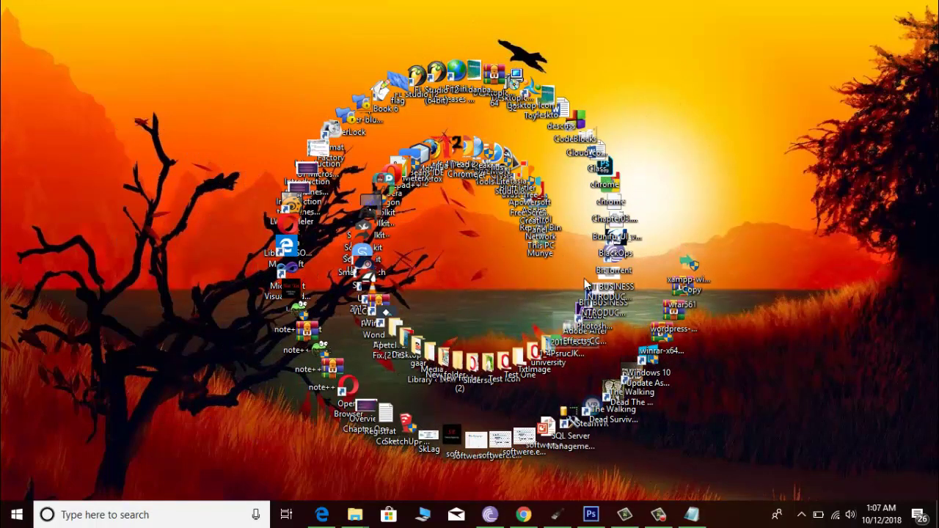
Step: Arrange the desktop icons in the Shape 5 layout with Desktop Icon Toy
click(801, 514)
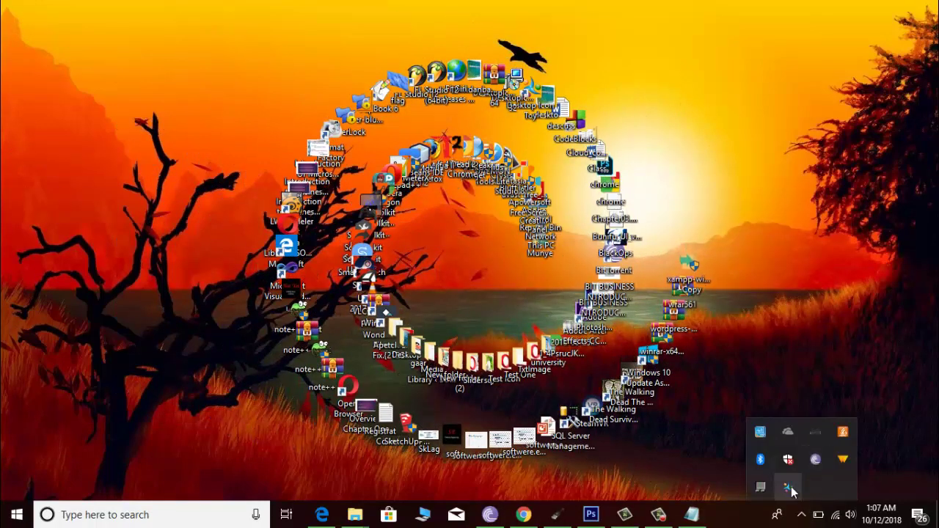
right_click(787, 486)
mouse_move(828, 192)
mouse_move(758, 252)
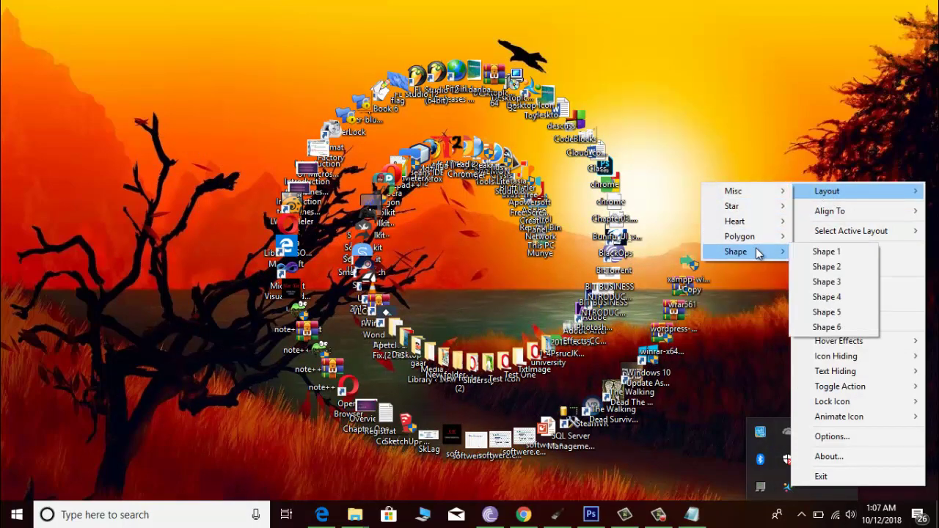
click(835, 315)
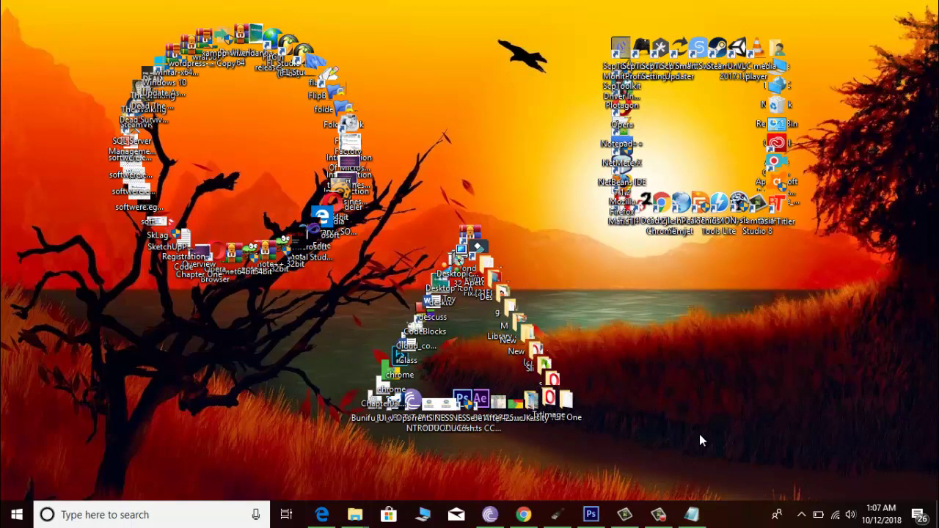
Step: Switch to the untitled Notepad note, add "thank you" below the existing text, and minimize the note
click(695, 517)
key(Return)
key(Return)
text(t)
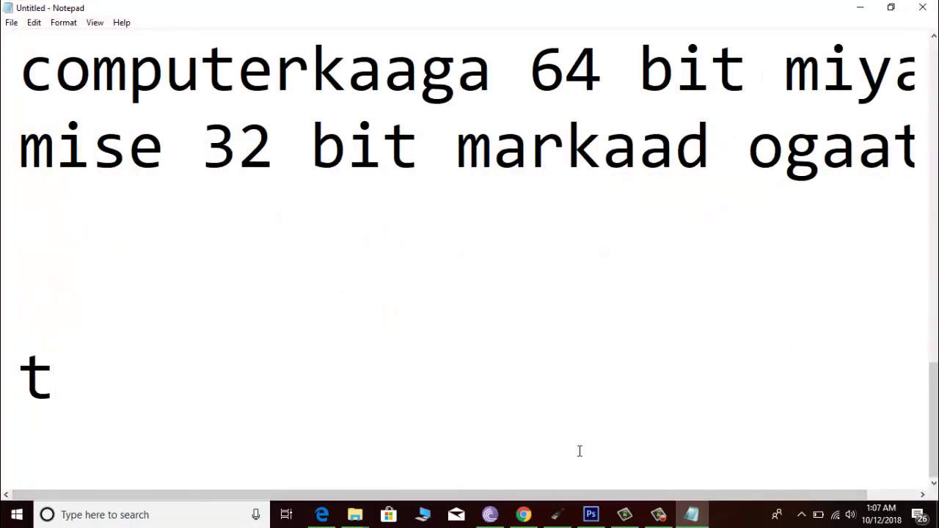
text(hank you)
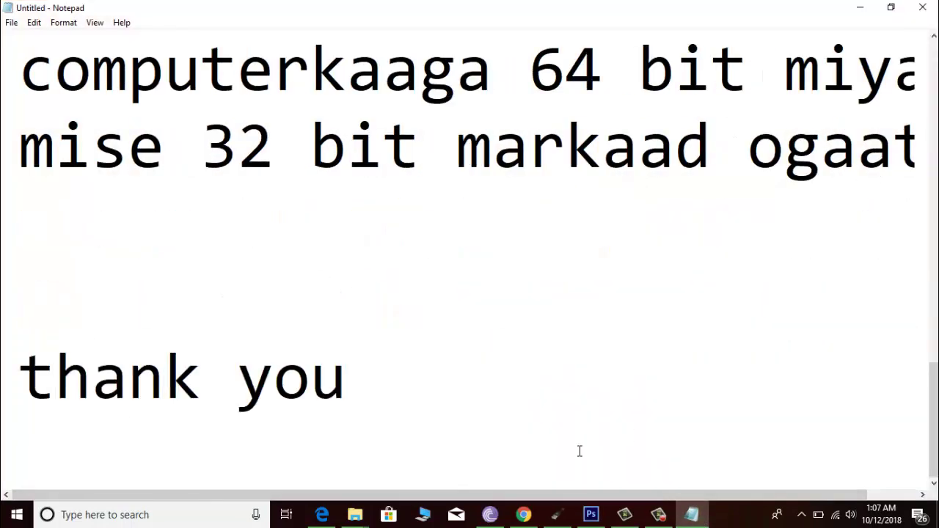
click(699, 518)
click(659, 517)
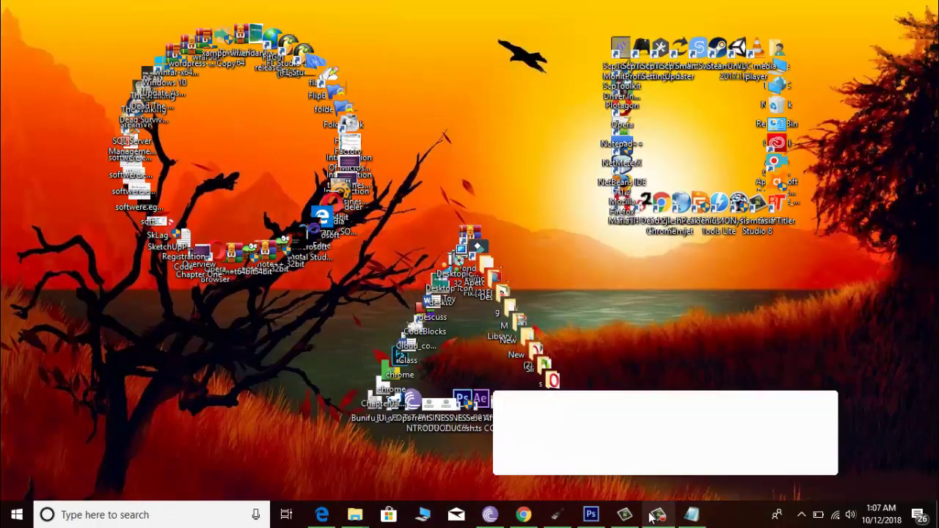
click(909, 451)
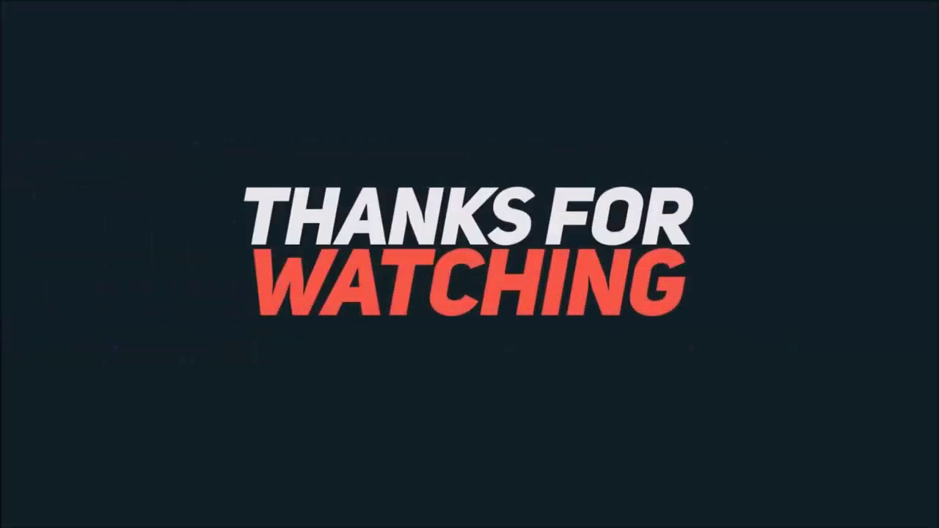